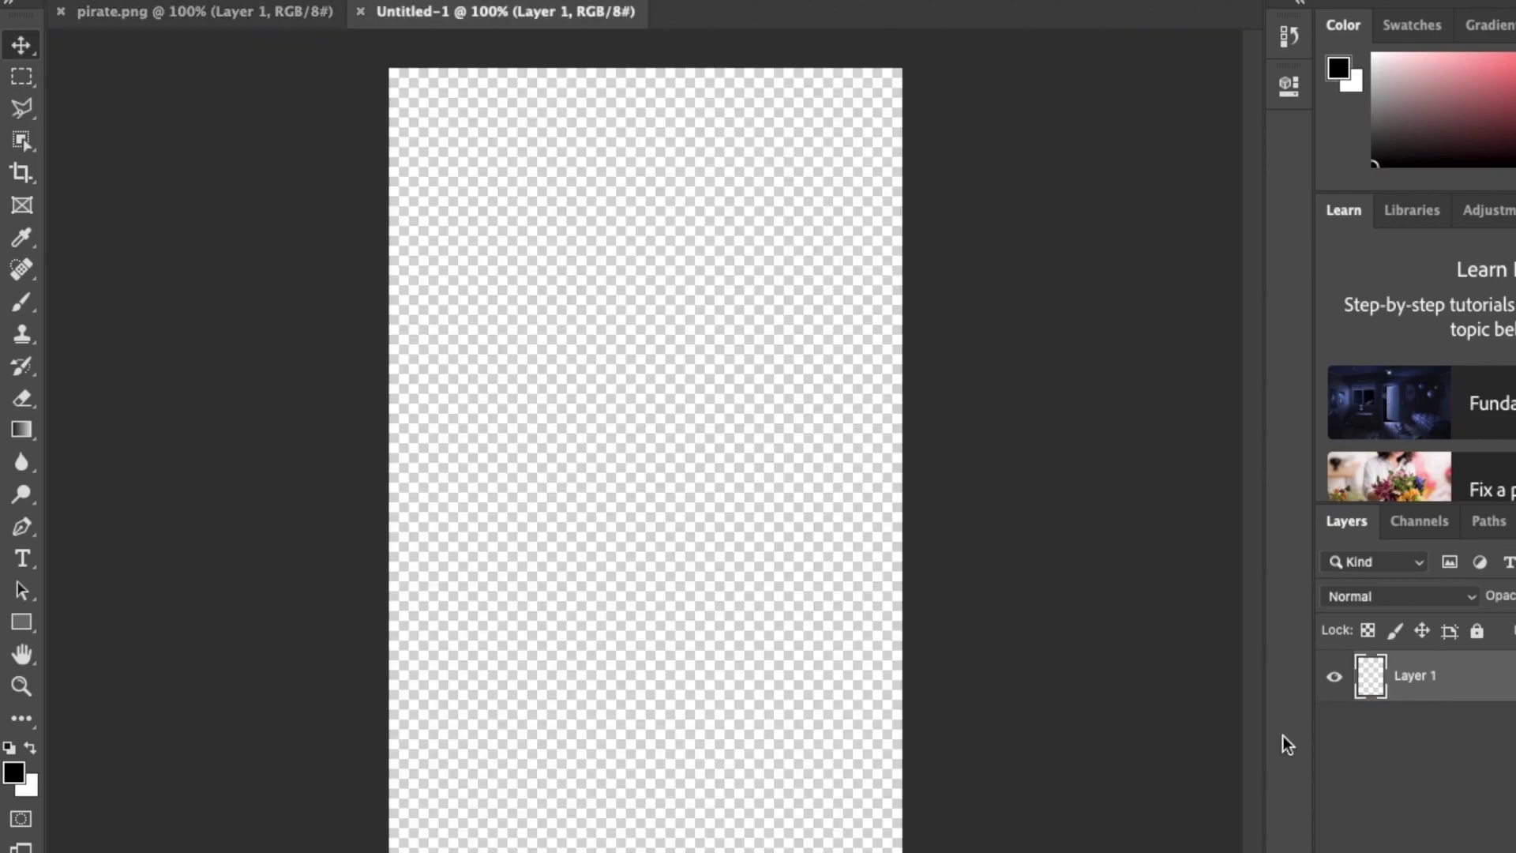
Paste the pirate image into the blank transparent Untitled-1 canvas with Cmd+V
key(ctrl+v)
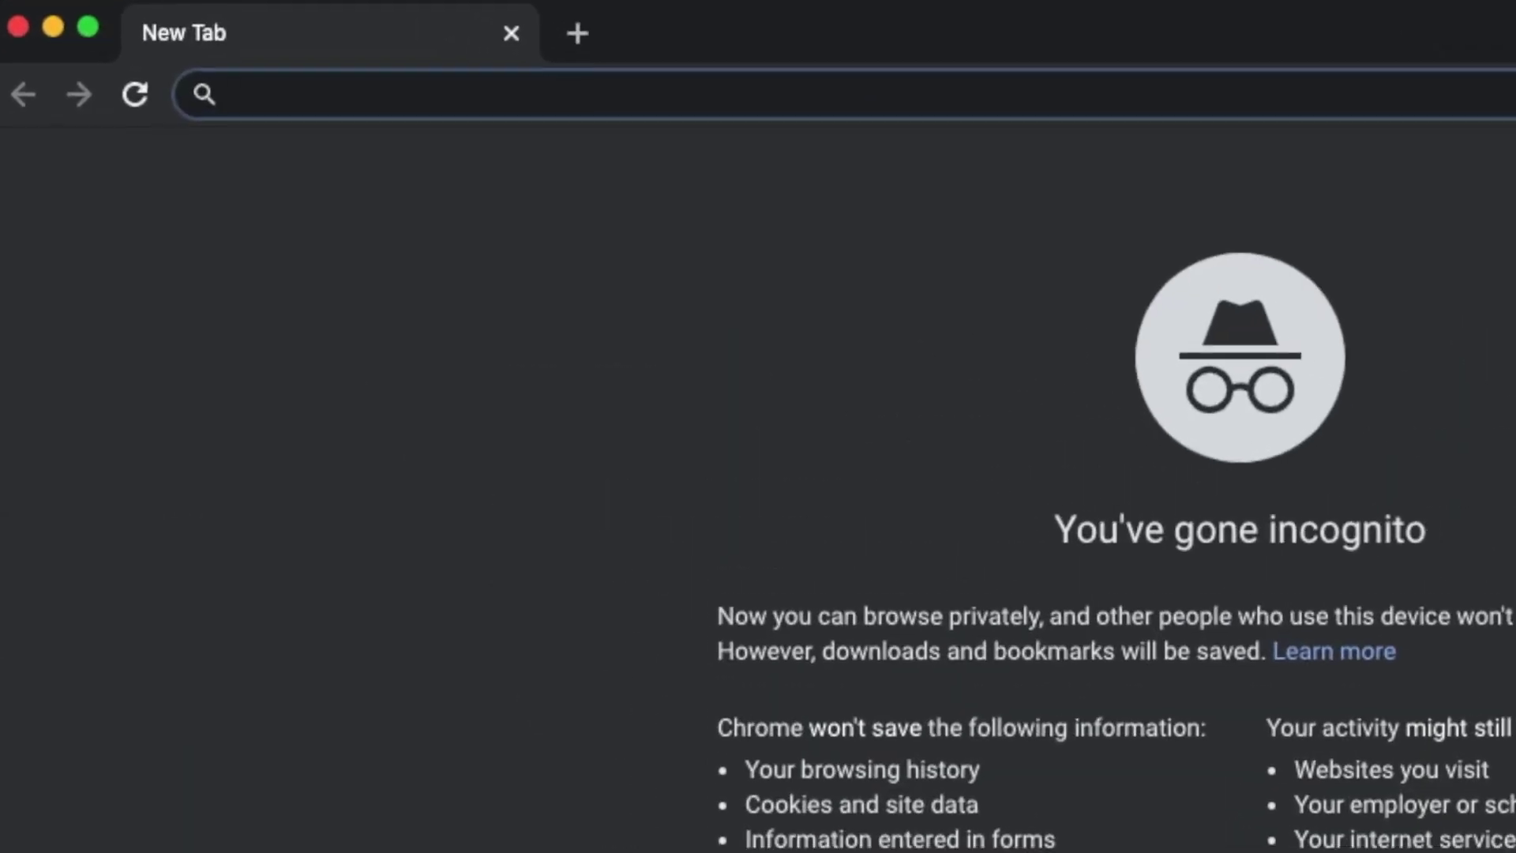
Go to remove.bg in the incognito tab
text(remo)
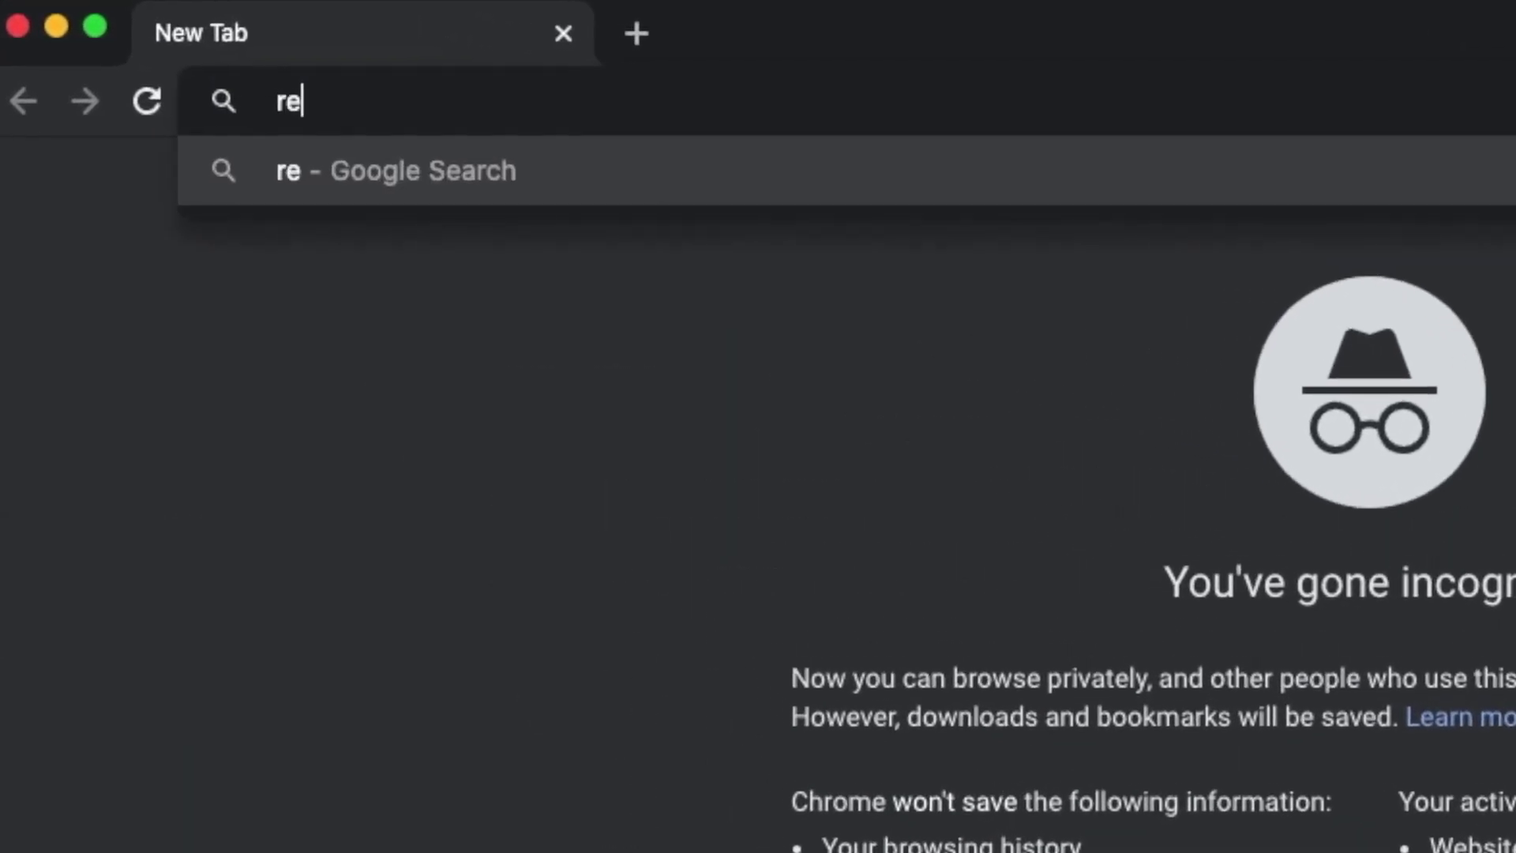
text(ve.bg)
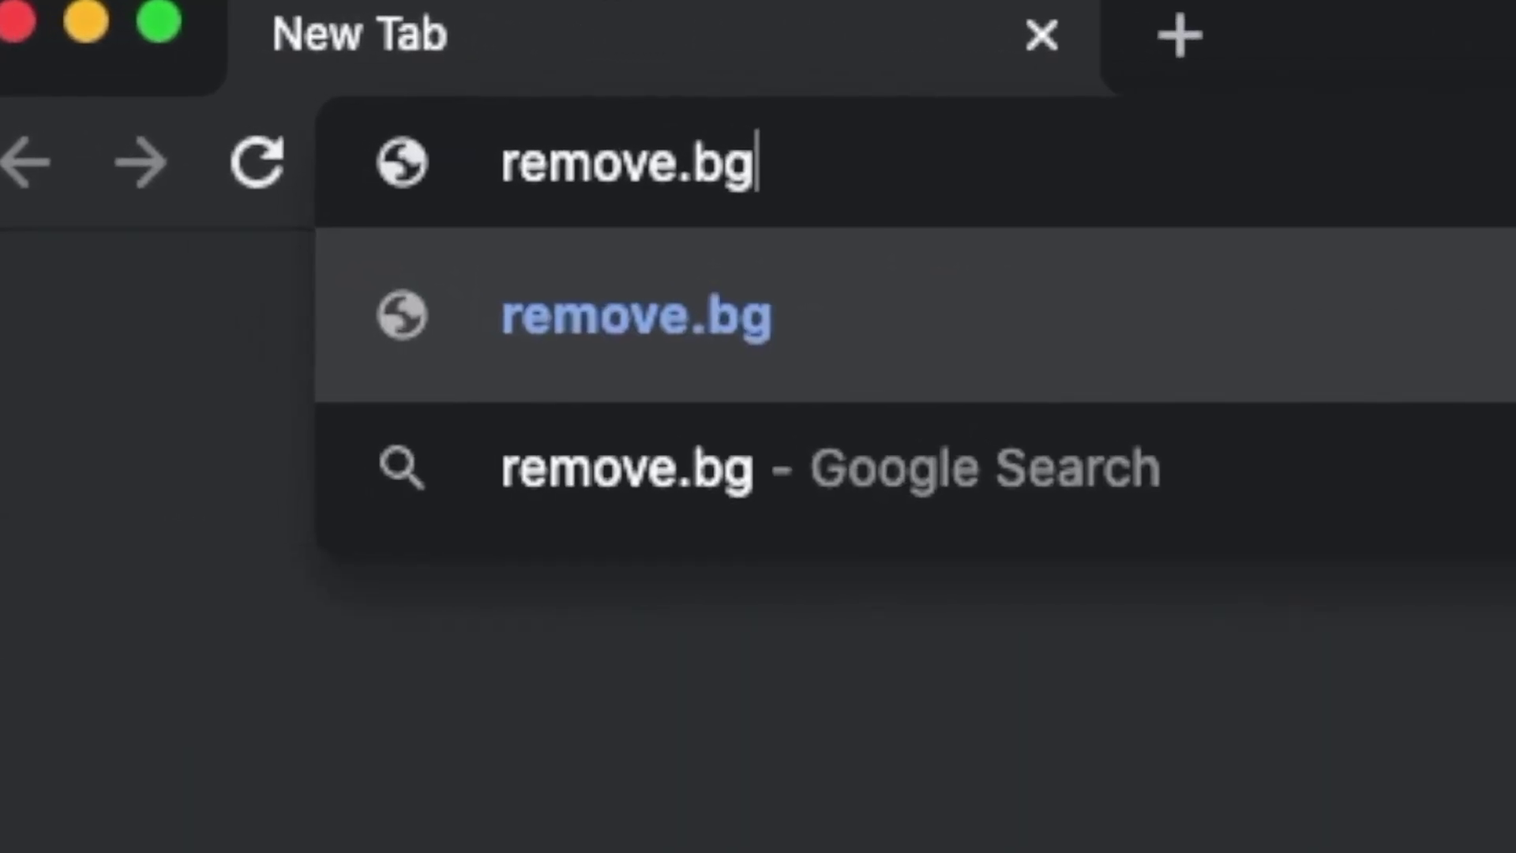
key(Return)
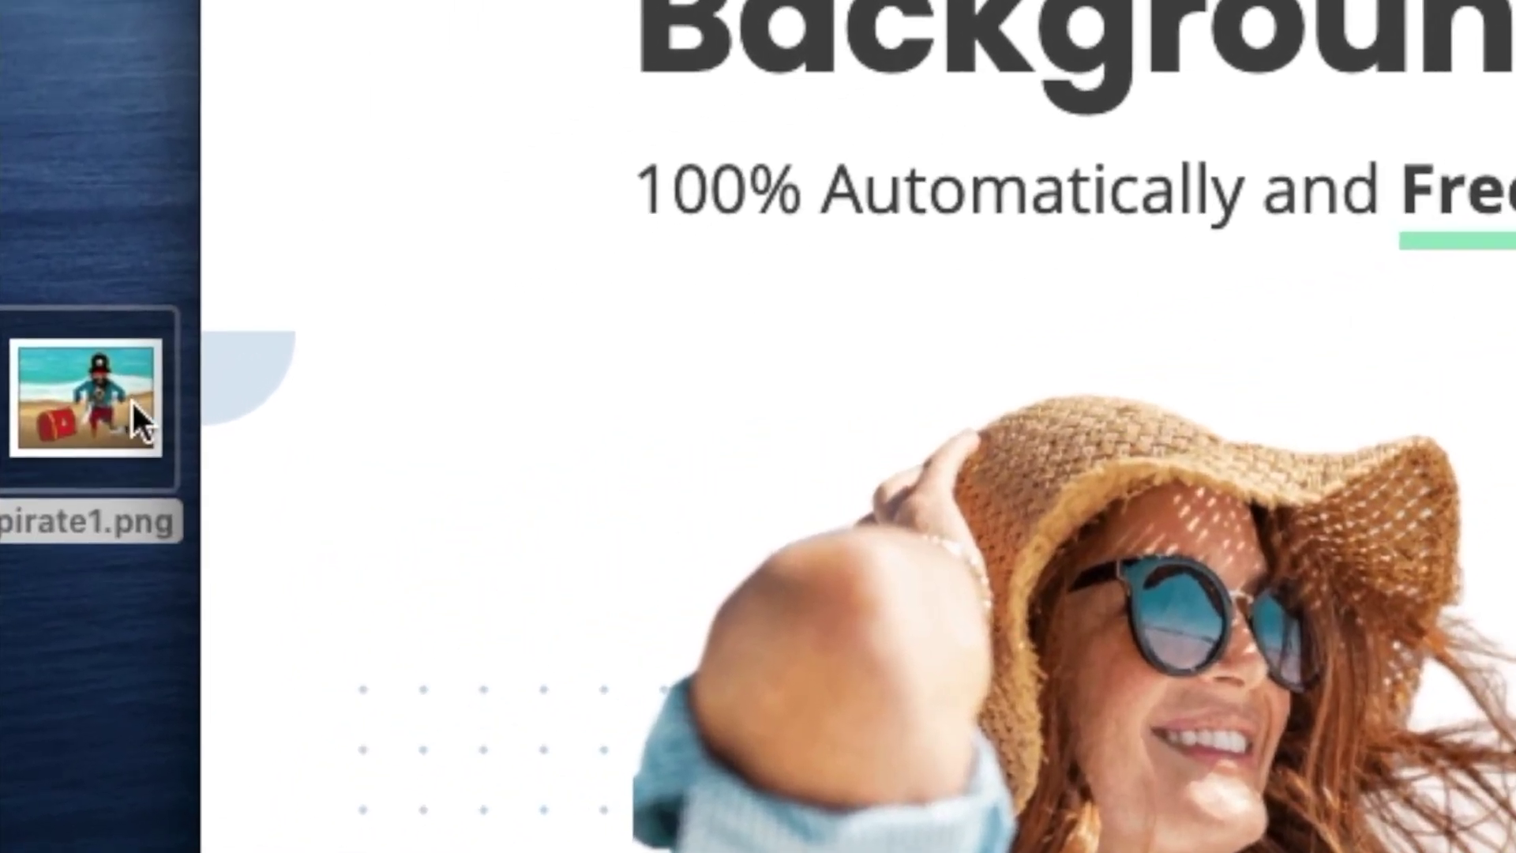
Upload pirate1.png to remove.bg to strip its background
drag(72, 480, 108, 443)
drag(164, 365, 1341, 478)
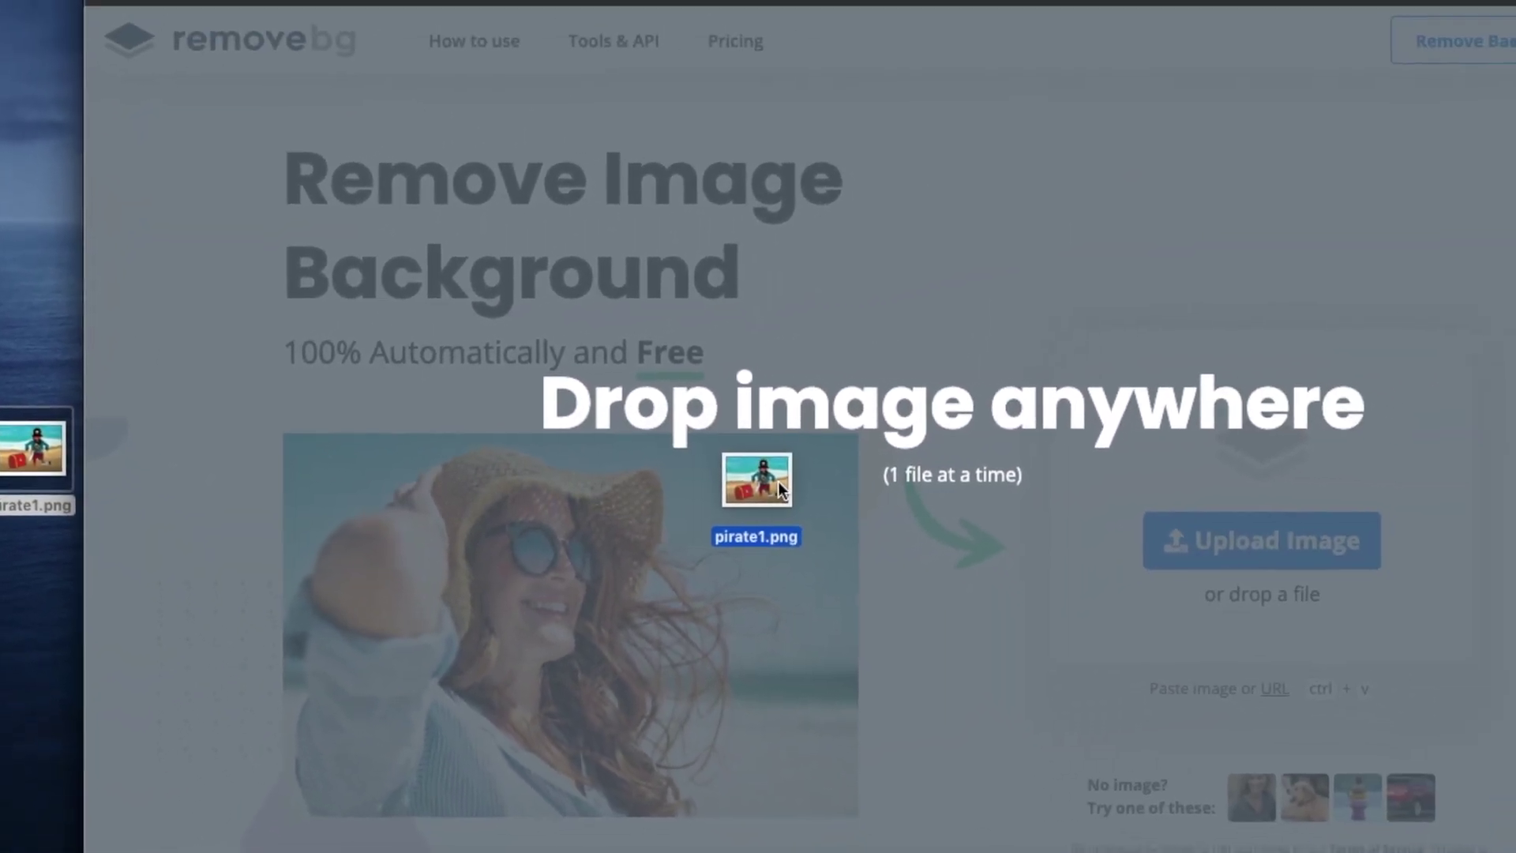
drag(778, 483, 778, 483)
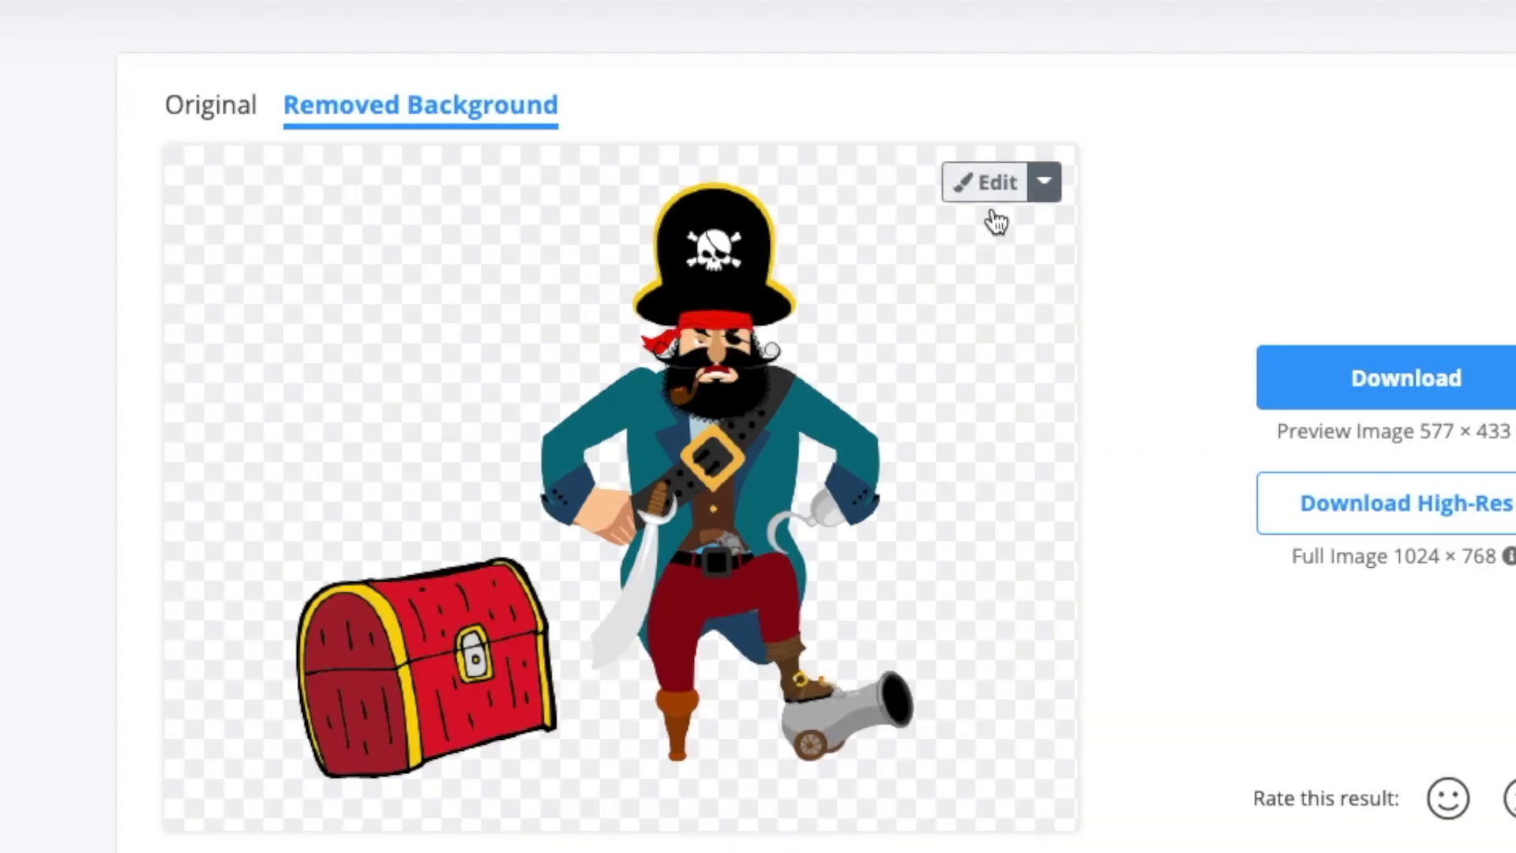
Zoom into the cutout in the editor and erase most of the treasure chest
click(911, 263)
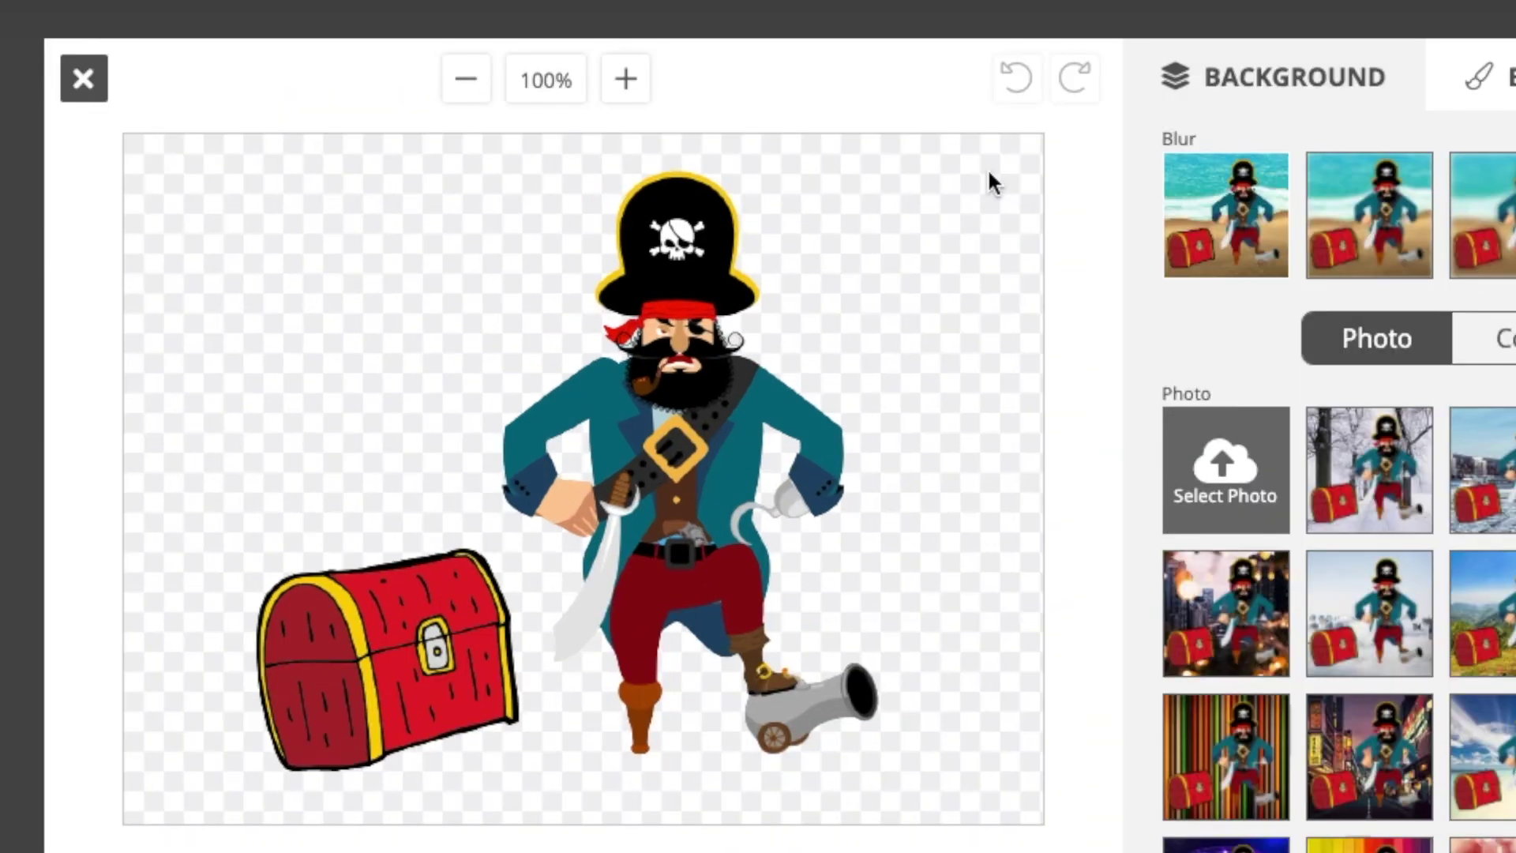
click(625, 79)
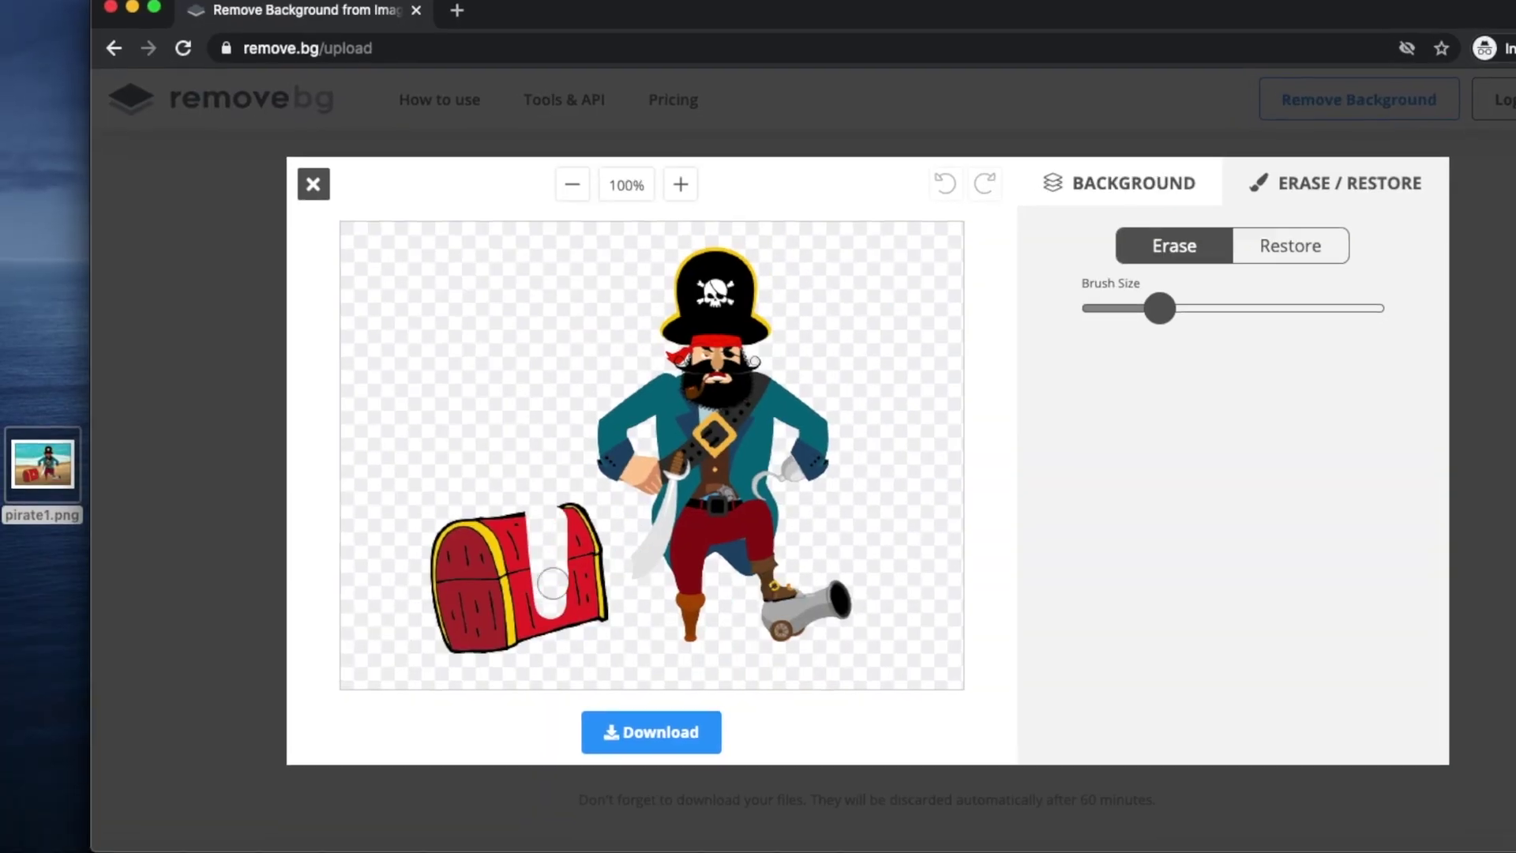
mouse_move(552, 582)
mouse_down()
mouse_move(573, 608)
mouse_move(566, 503)
mouse_move(531, 541)
mouse_up()
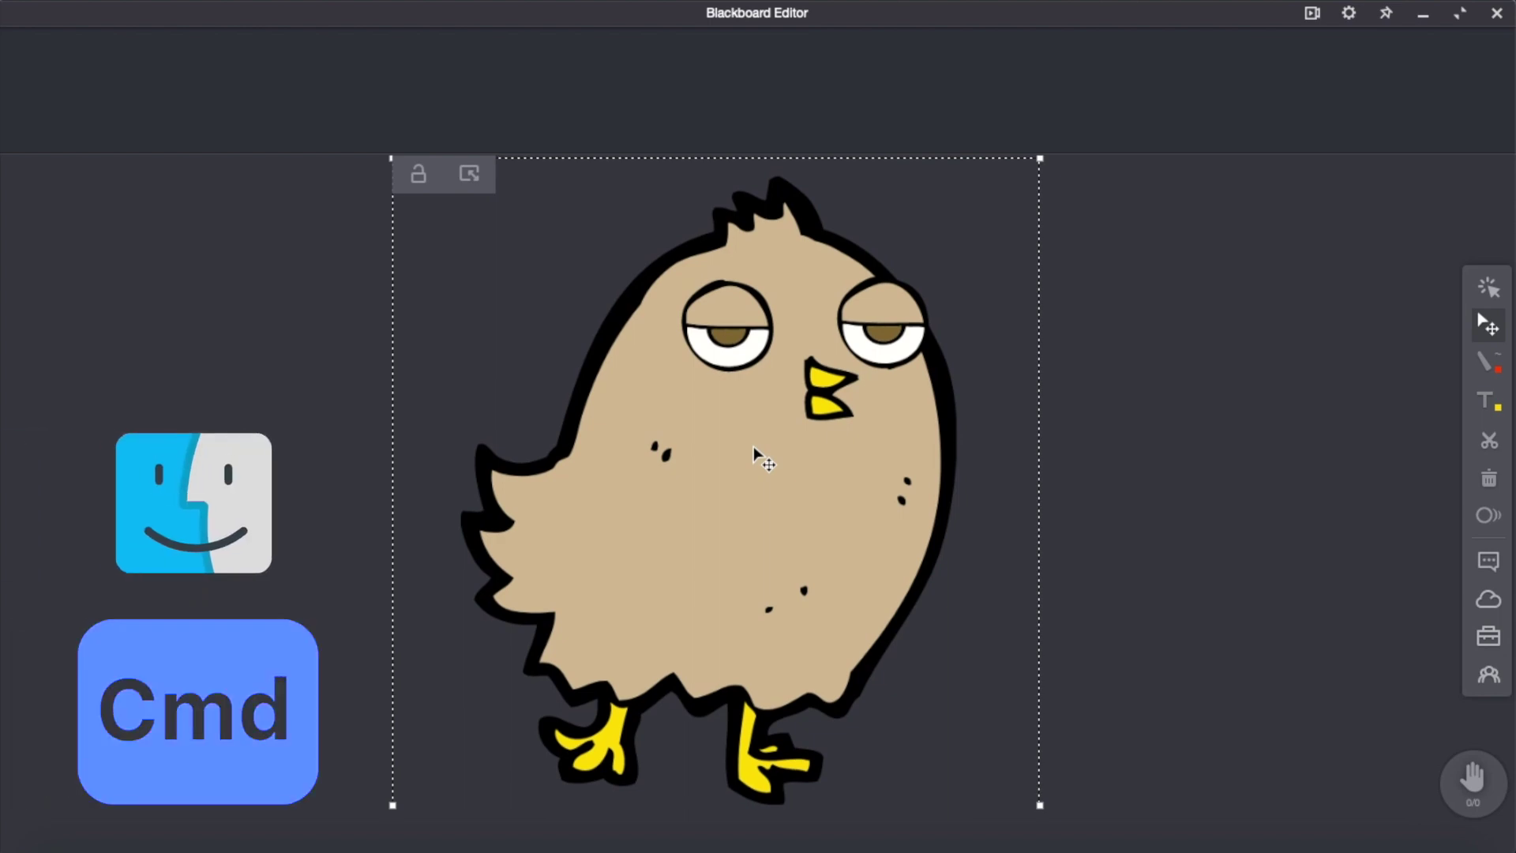
Shrink the bird image from its top-right corner and shift it up and right
drag(1039, 162, 977, 223)
drag(730, 517, 769, 491)
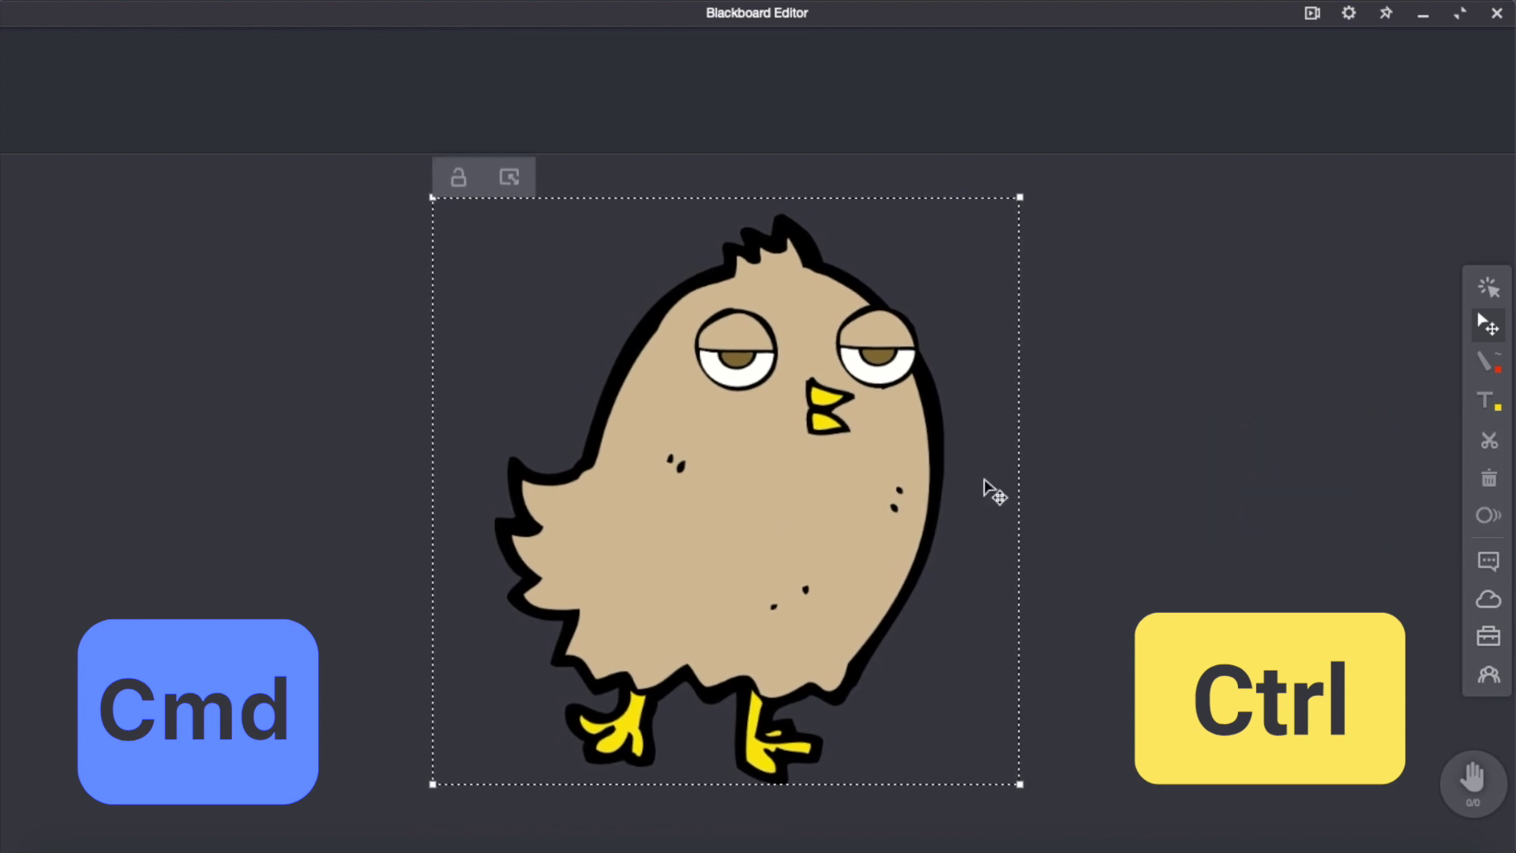
Rotate the bird image about 110° clockwise with its rotate handle
click(1192, 647)
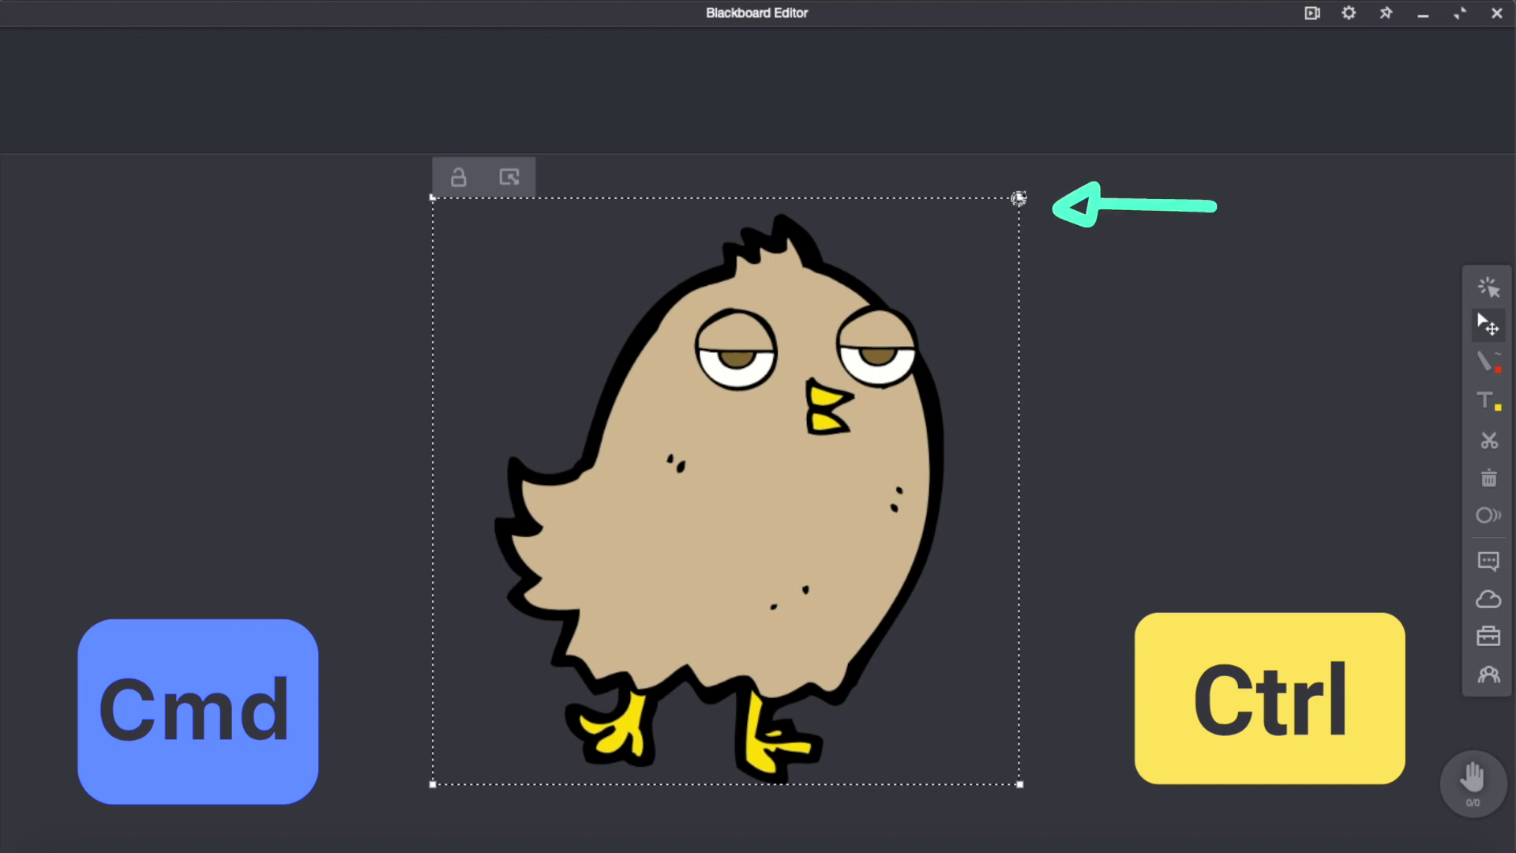
drag(1018, 199, 975, 802)
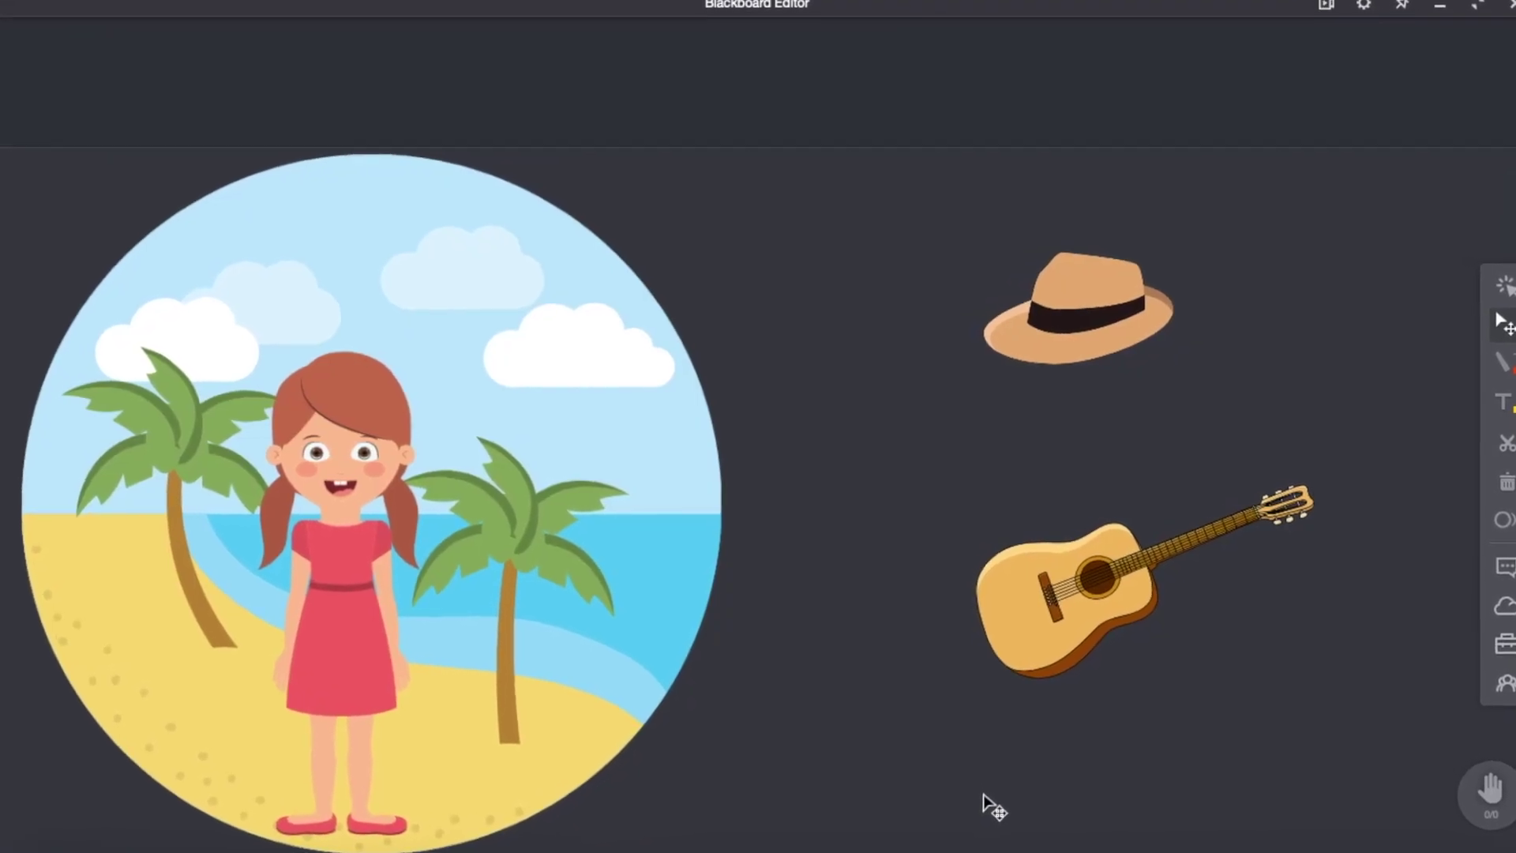
click(1129, 314)
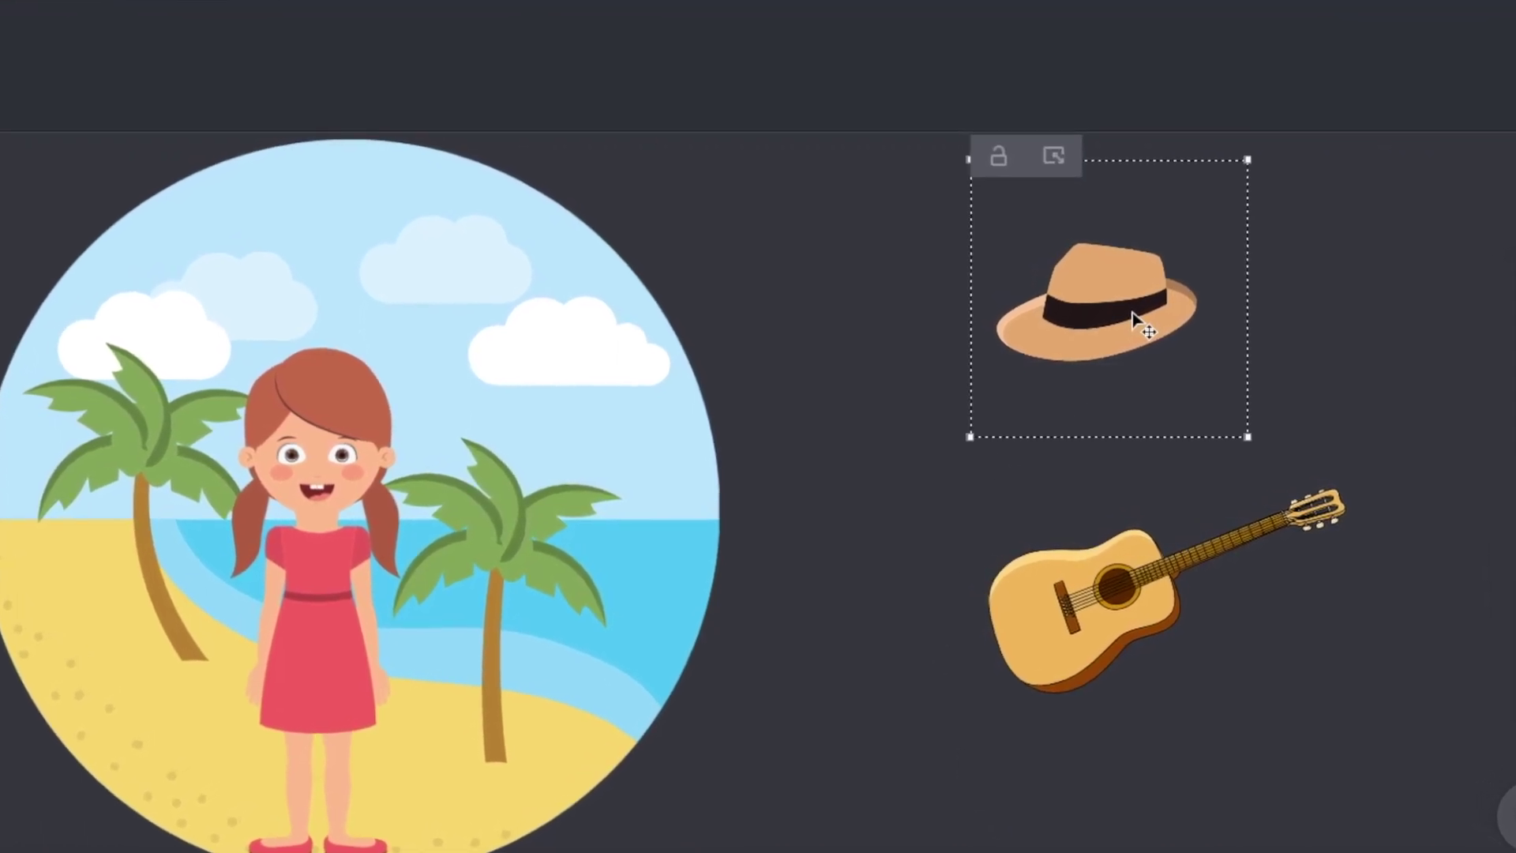
drag(1136, 311, 1214, 298)
click(1241, 582)
mouse_move(1241, 582)
mouse_down()
mouse_move(476, 629)
mouse_move(1255, 577)
mouse_up()
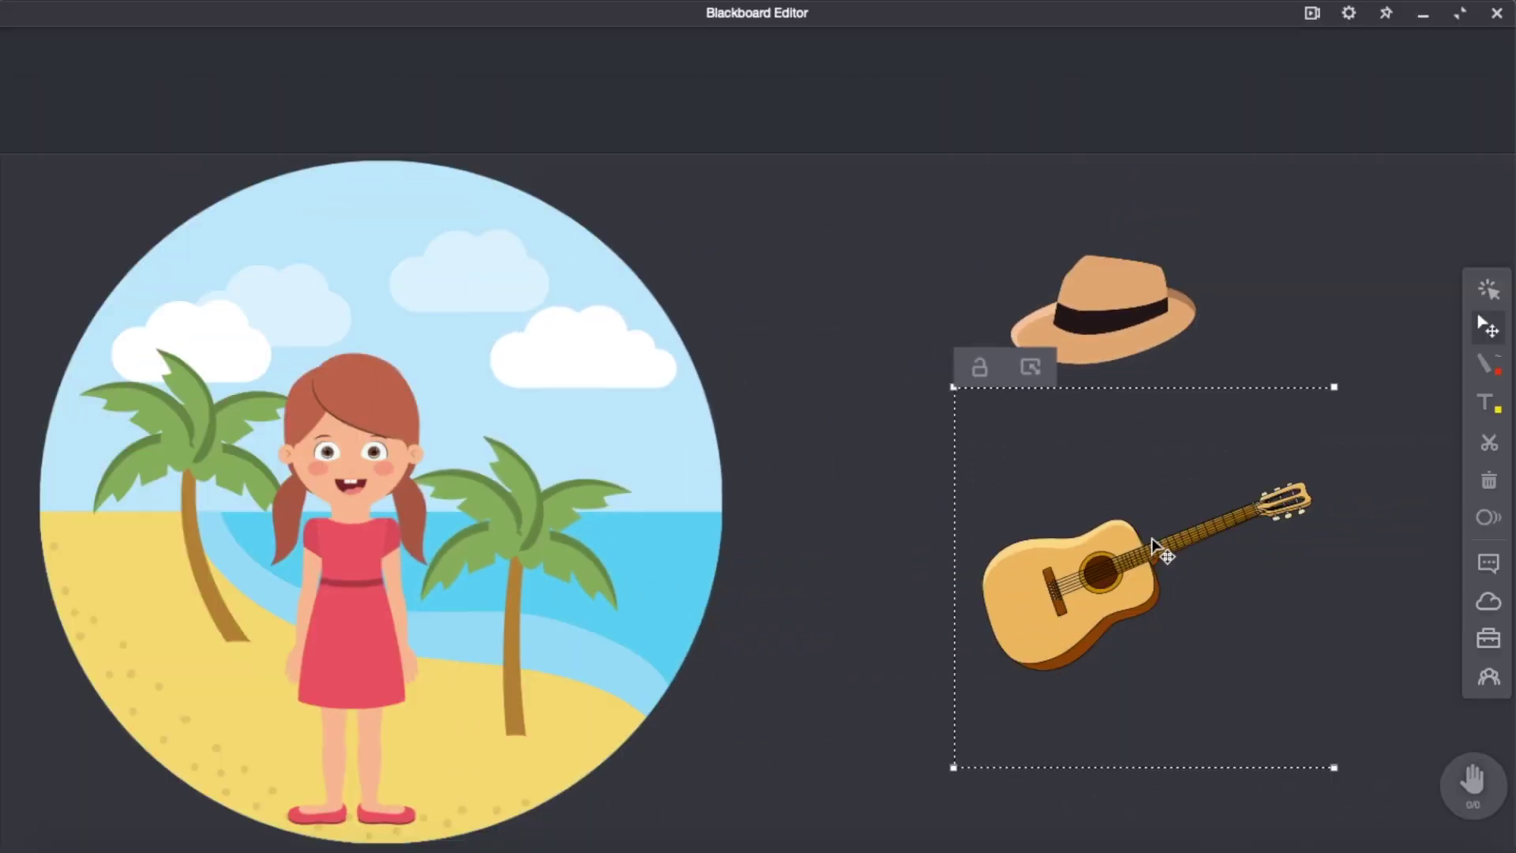
click(1149, 311)
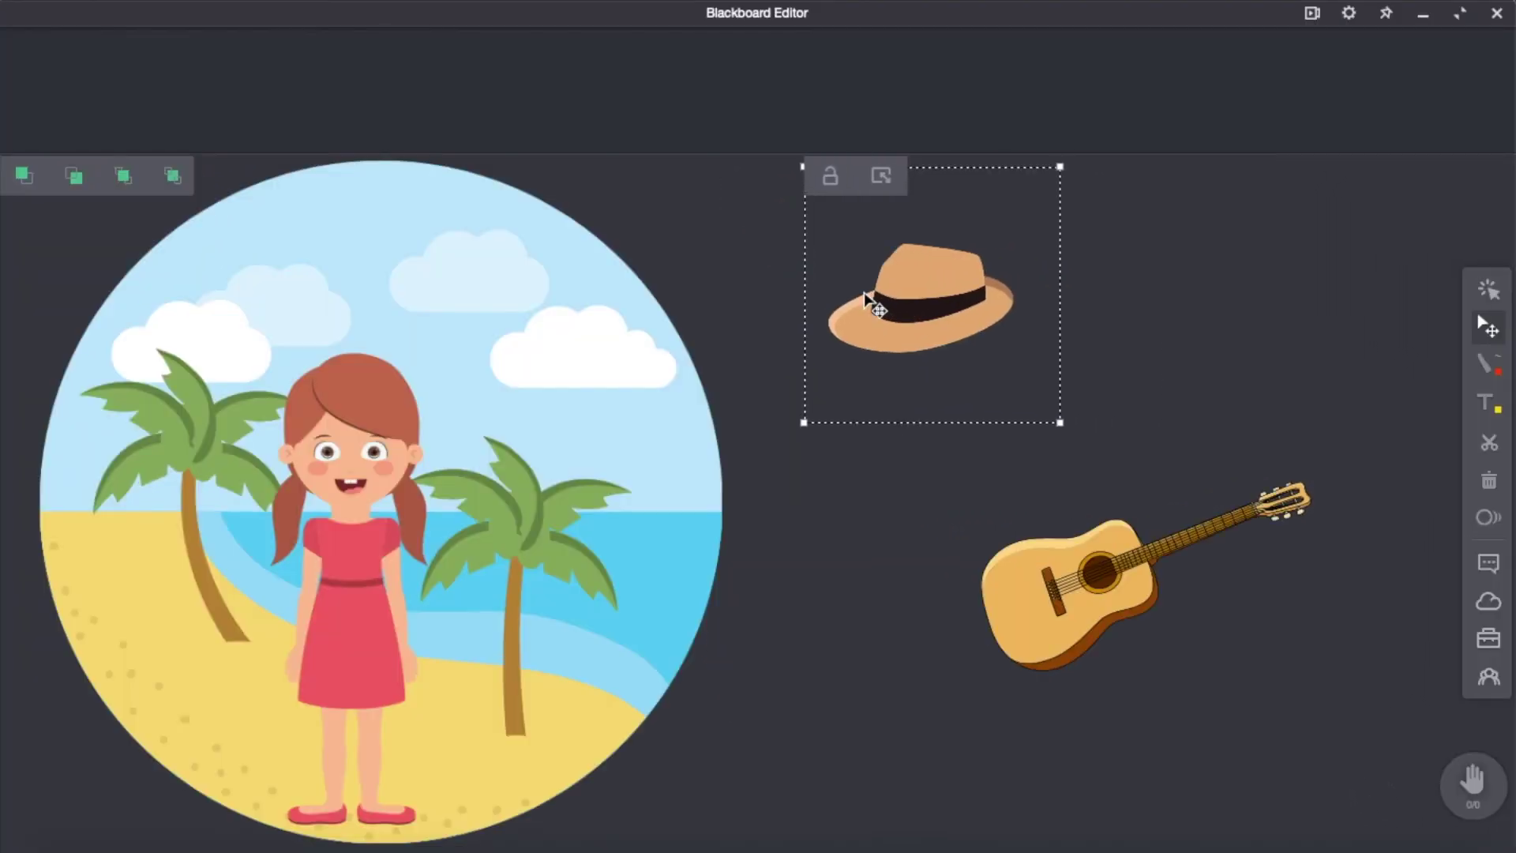
drag(883, 207, 36, 284)
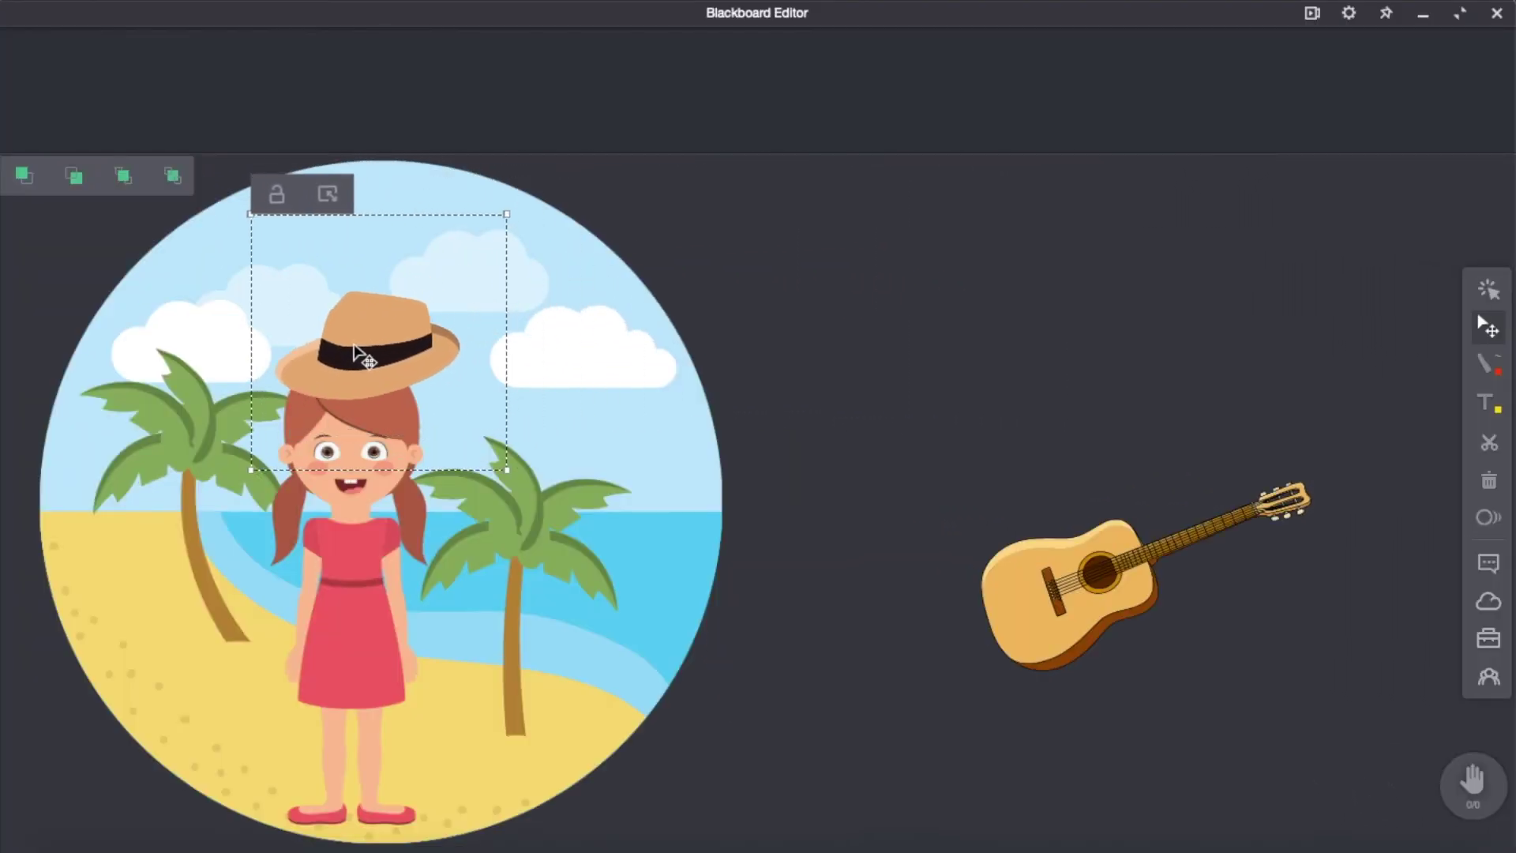
drag(1110, 572, 476, 595)
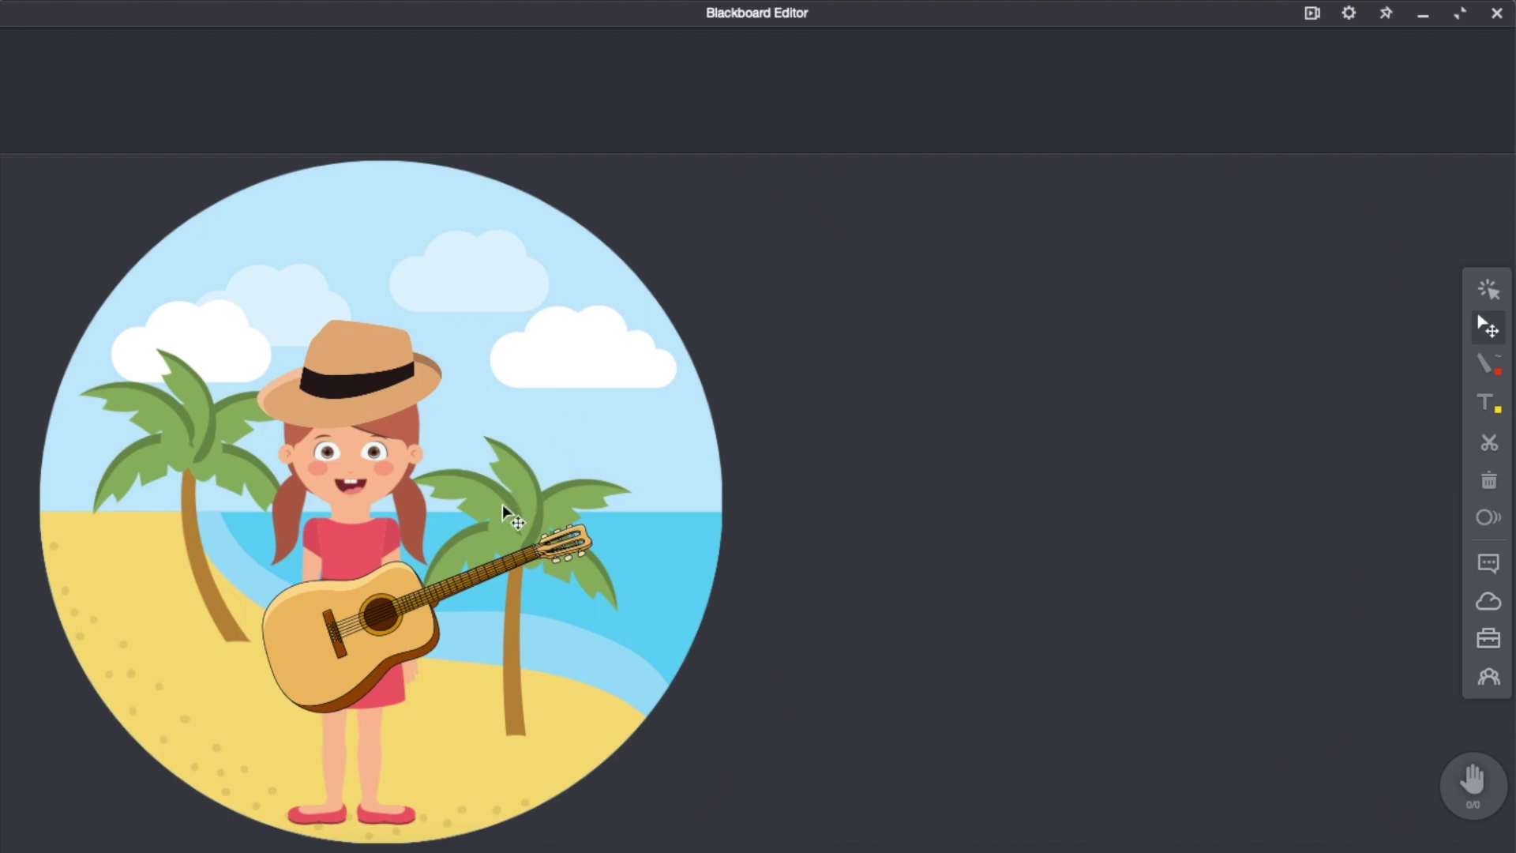
scroll(502, 504, up, 2)
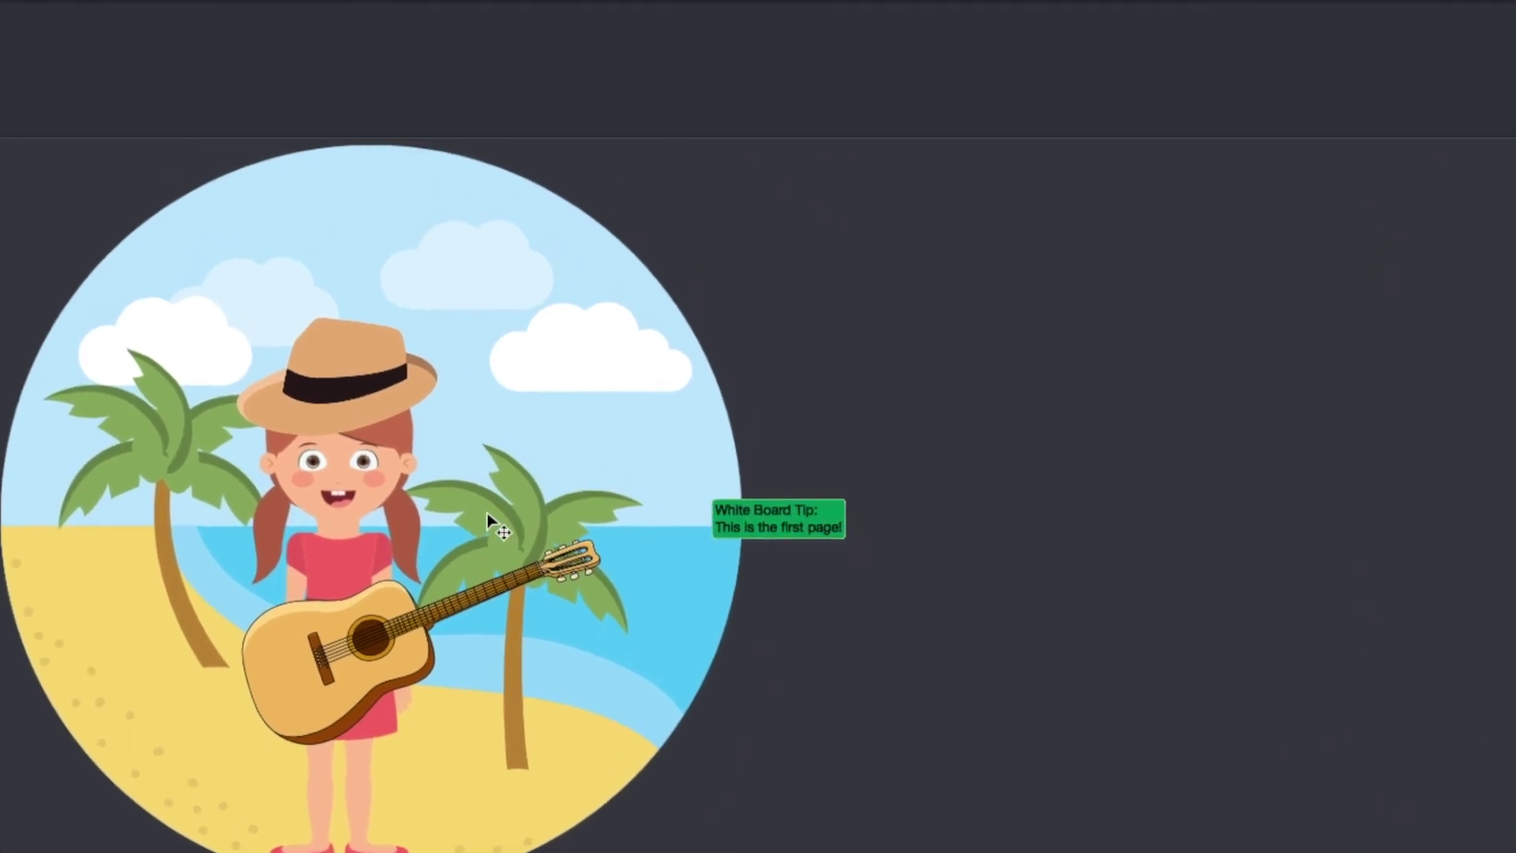
drag(444, 655, 1168, 668)
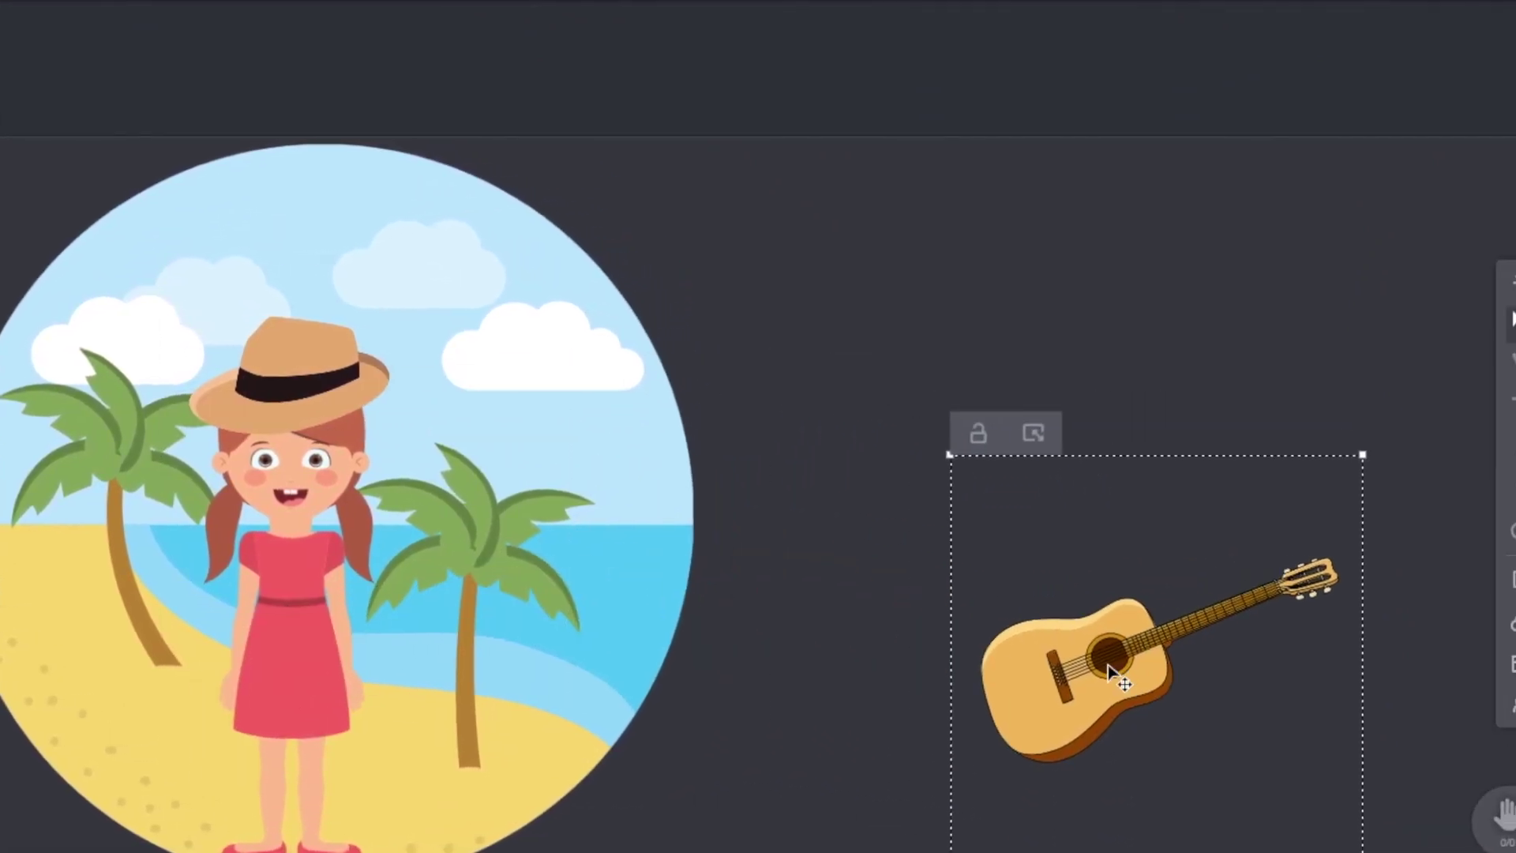
drag(260, 387, 1089, 323)
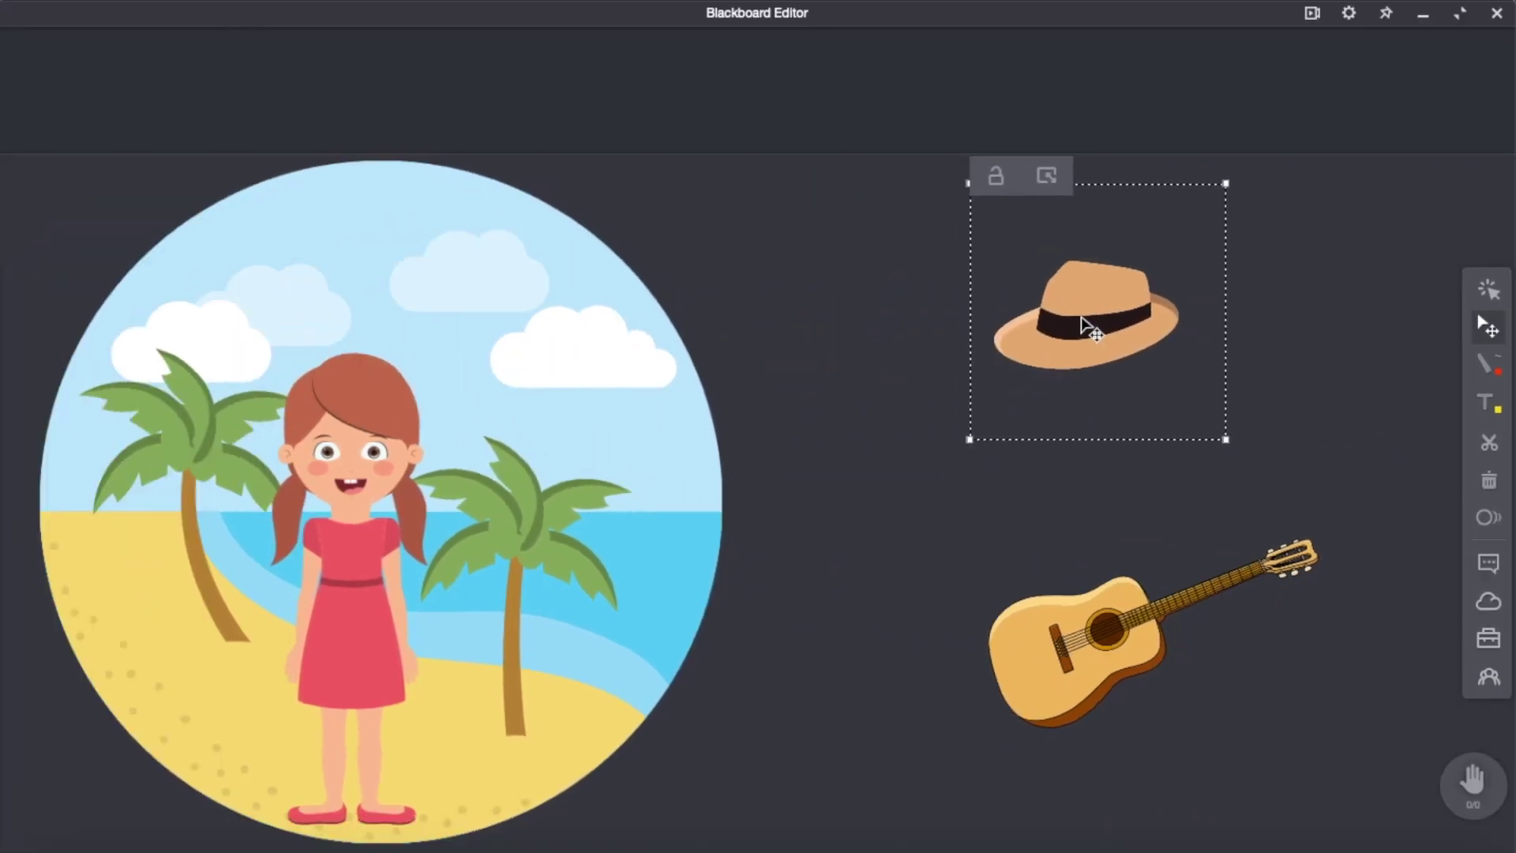
Cmd-drag copies of the hat onto the girl's head and the guitar onto her
key(super)
super+click(1083, 322)
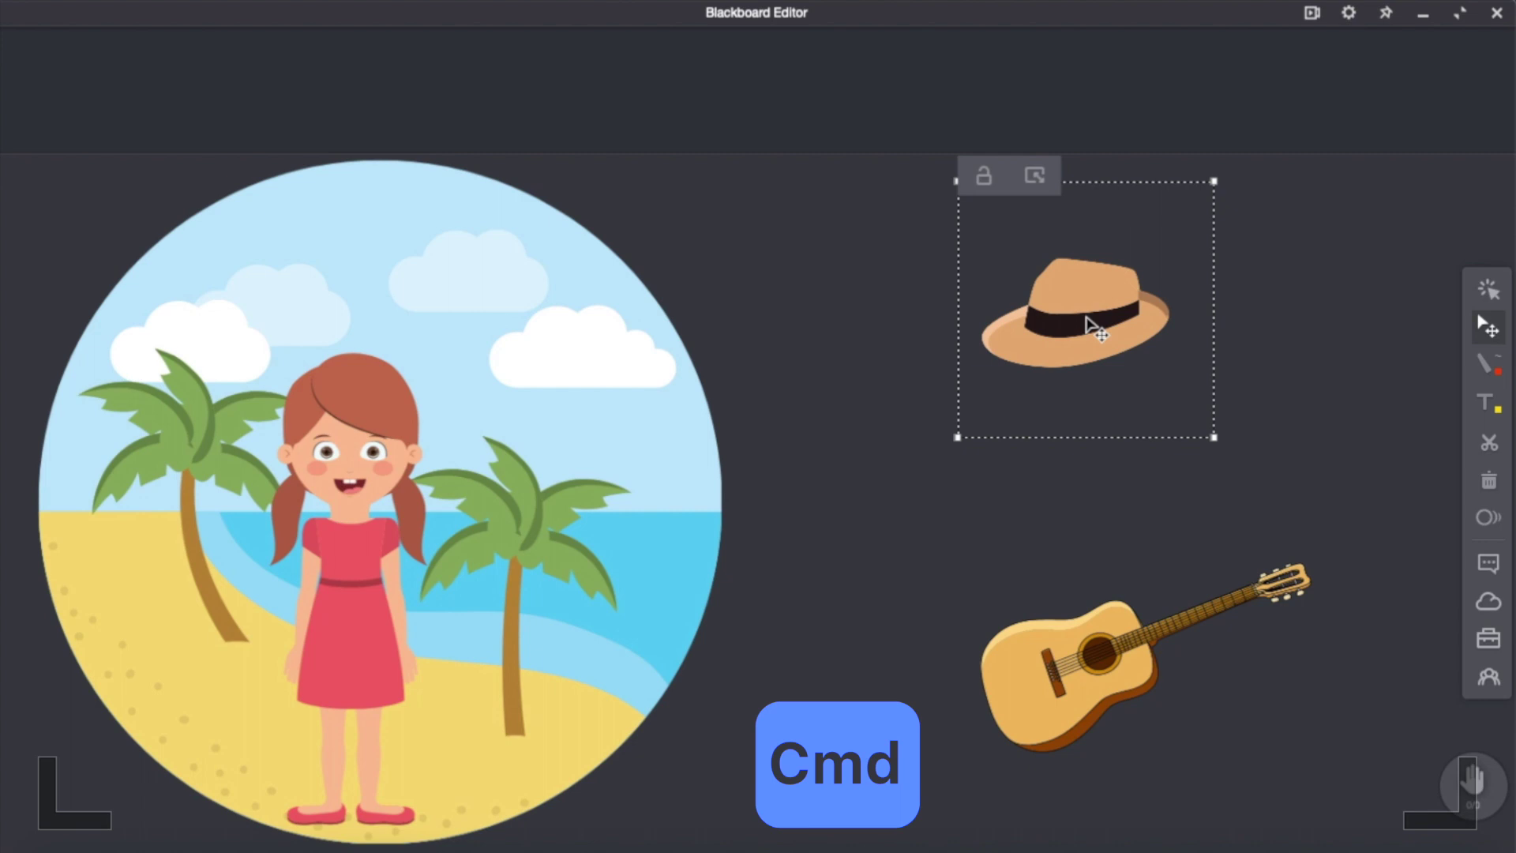
drag(1093, 327, 364, 376)
drag(1143, 644, 474, 627)
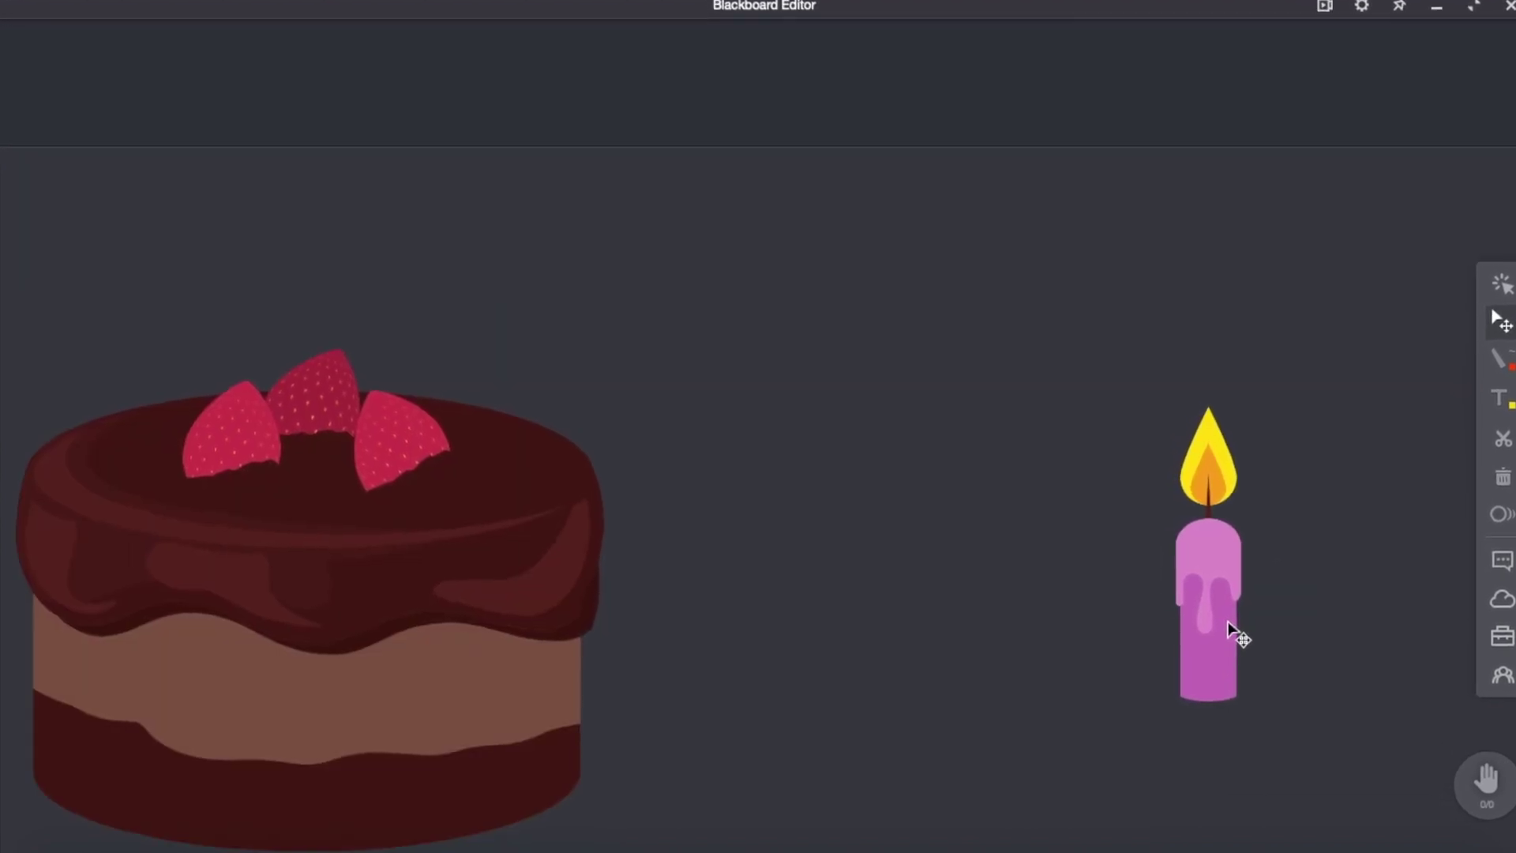
Try the candle on the cake, move it back, and duplicate it several times
drag(1262, 615, 343, 396)
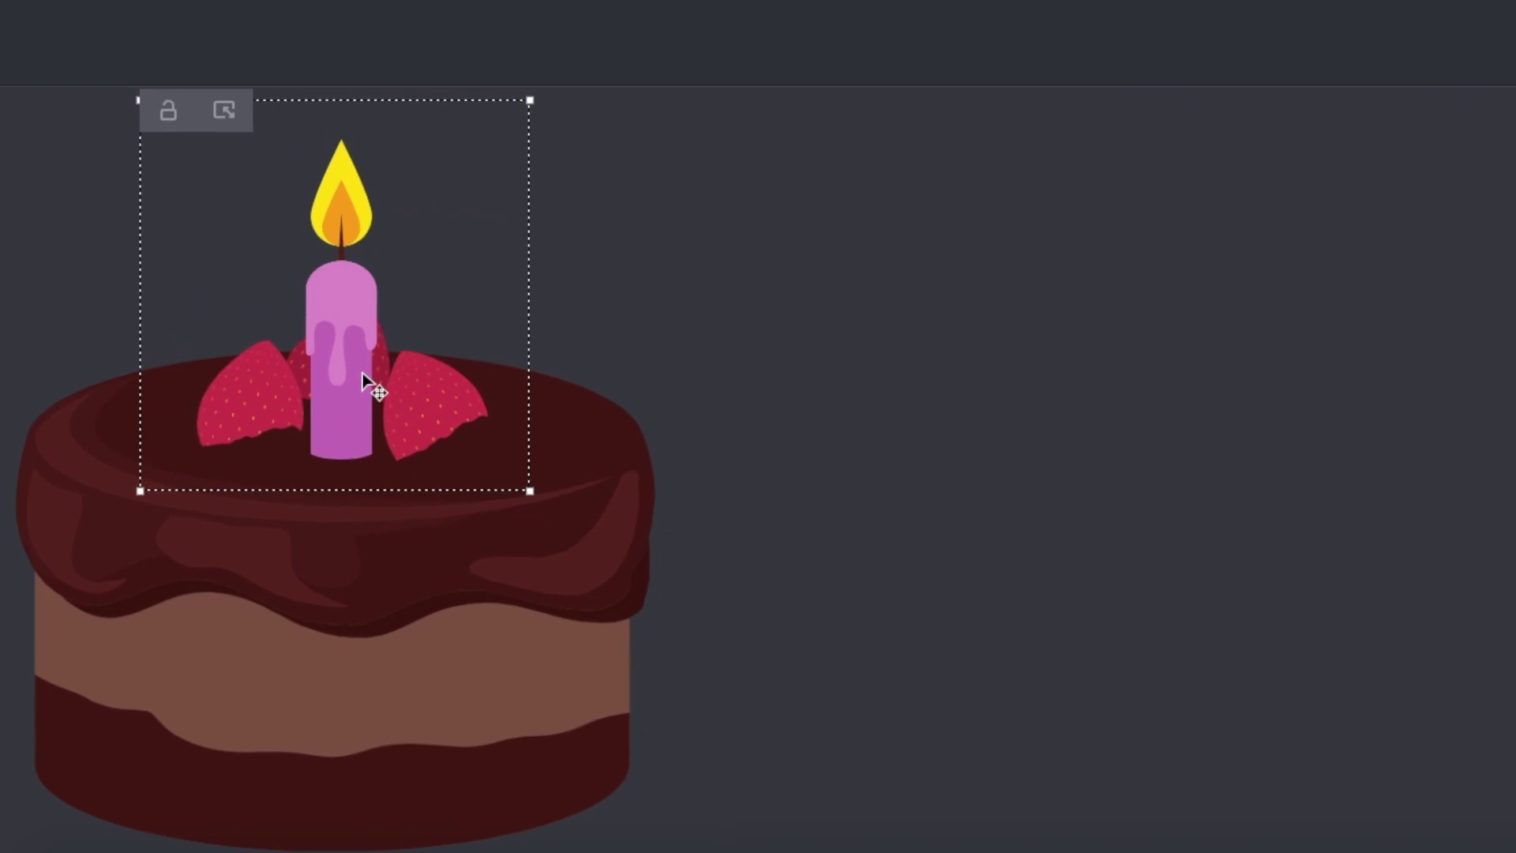
click(797, 383)
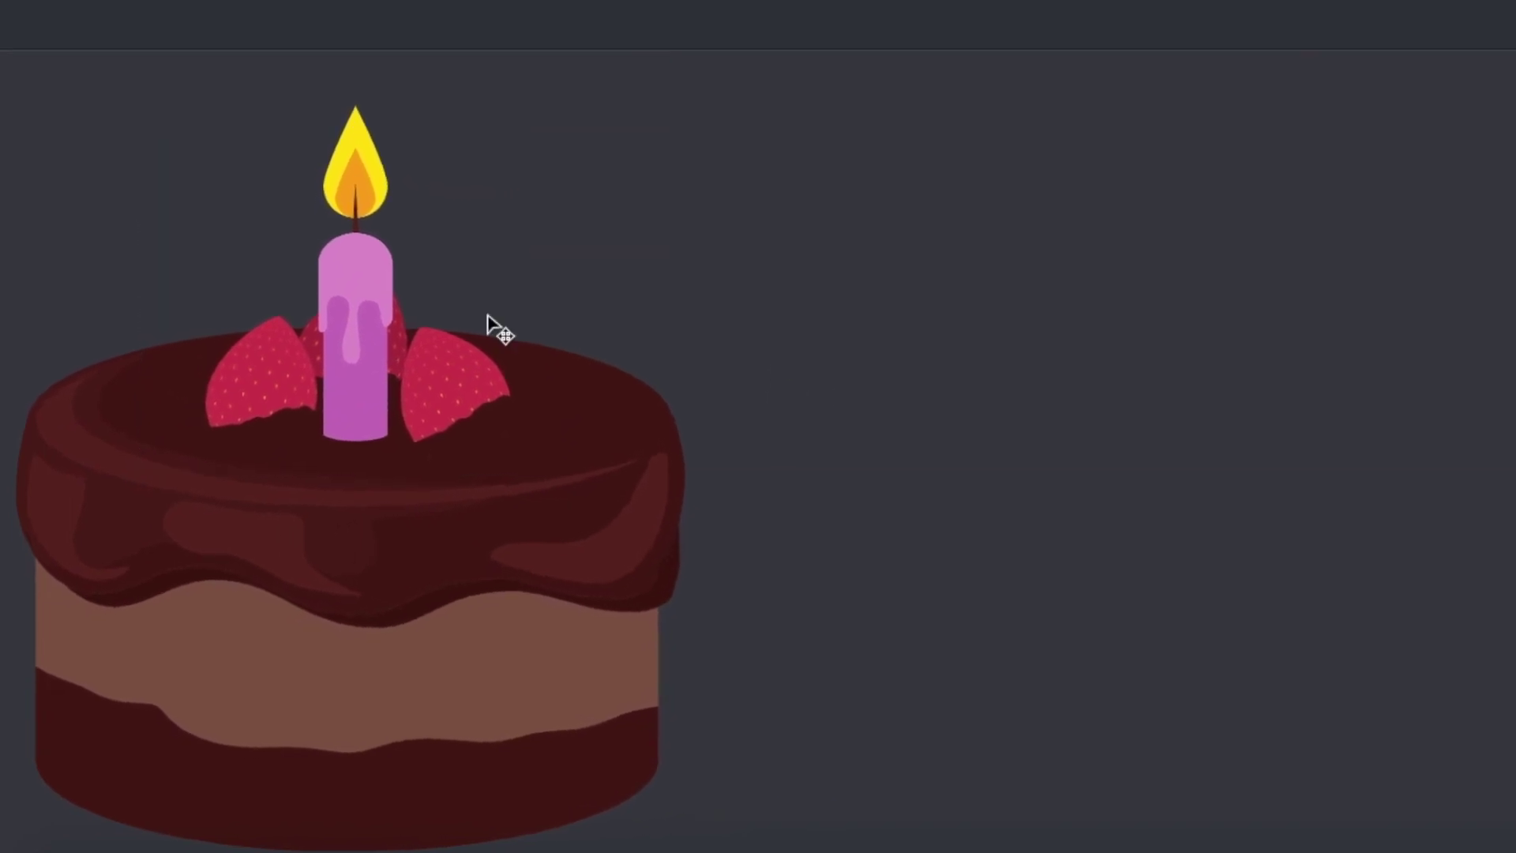
drag(377, 310, 1032, 392)
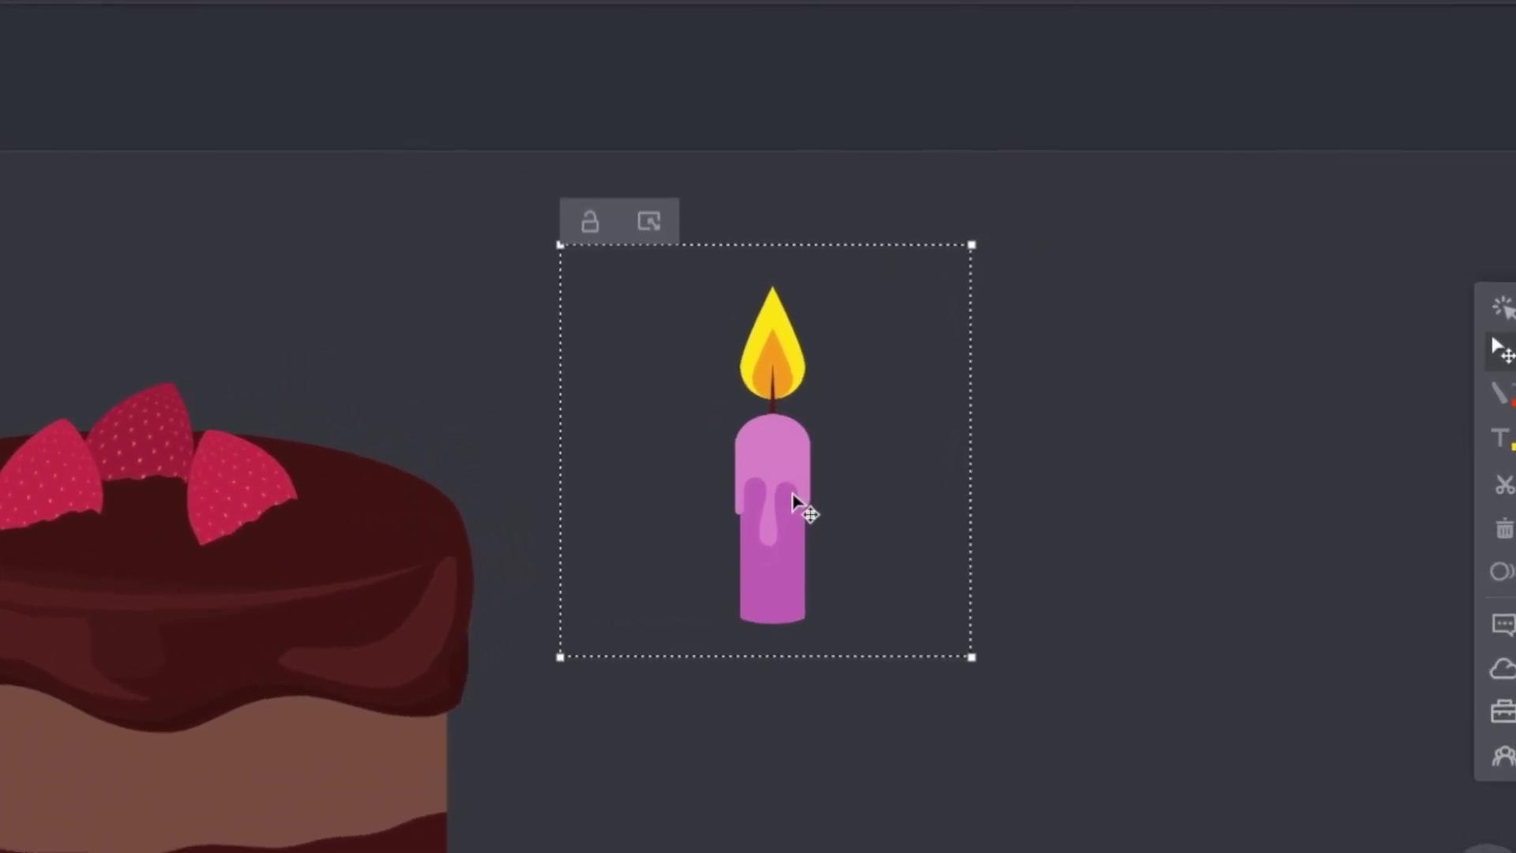
drag(792, 493, 993, 480)
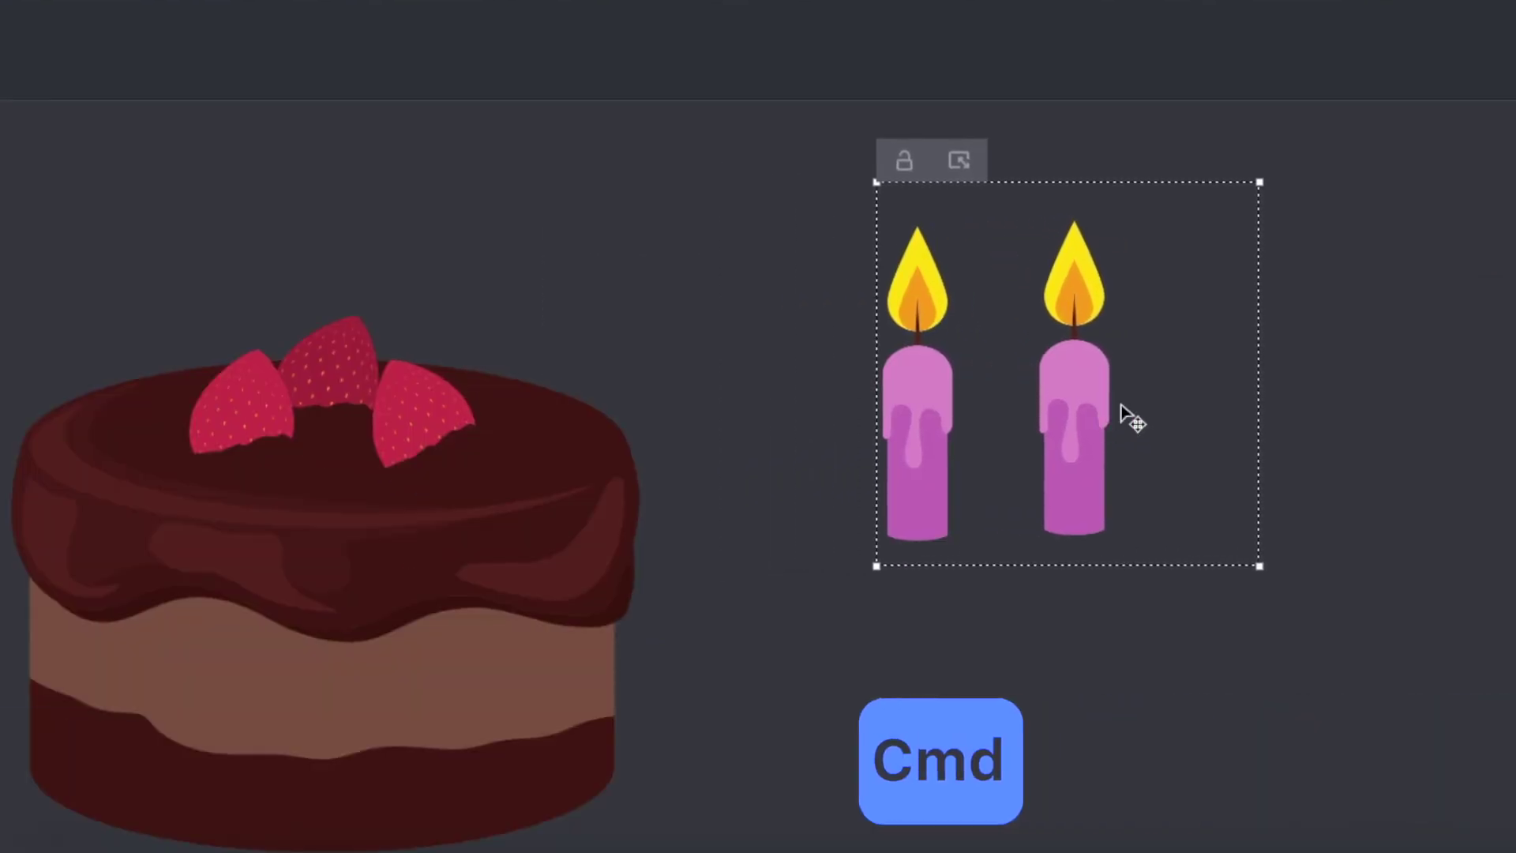
drag(1129, 418, 1177, 687)
Stand four of the candle copies on top of the cake, leaving one beside it
drag(937, 386, 380, 371)
click(939, 456)
drag(928, 462, 447, 431)
drag(1130, 691, 328, 371)
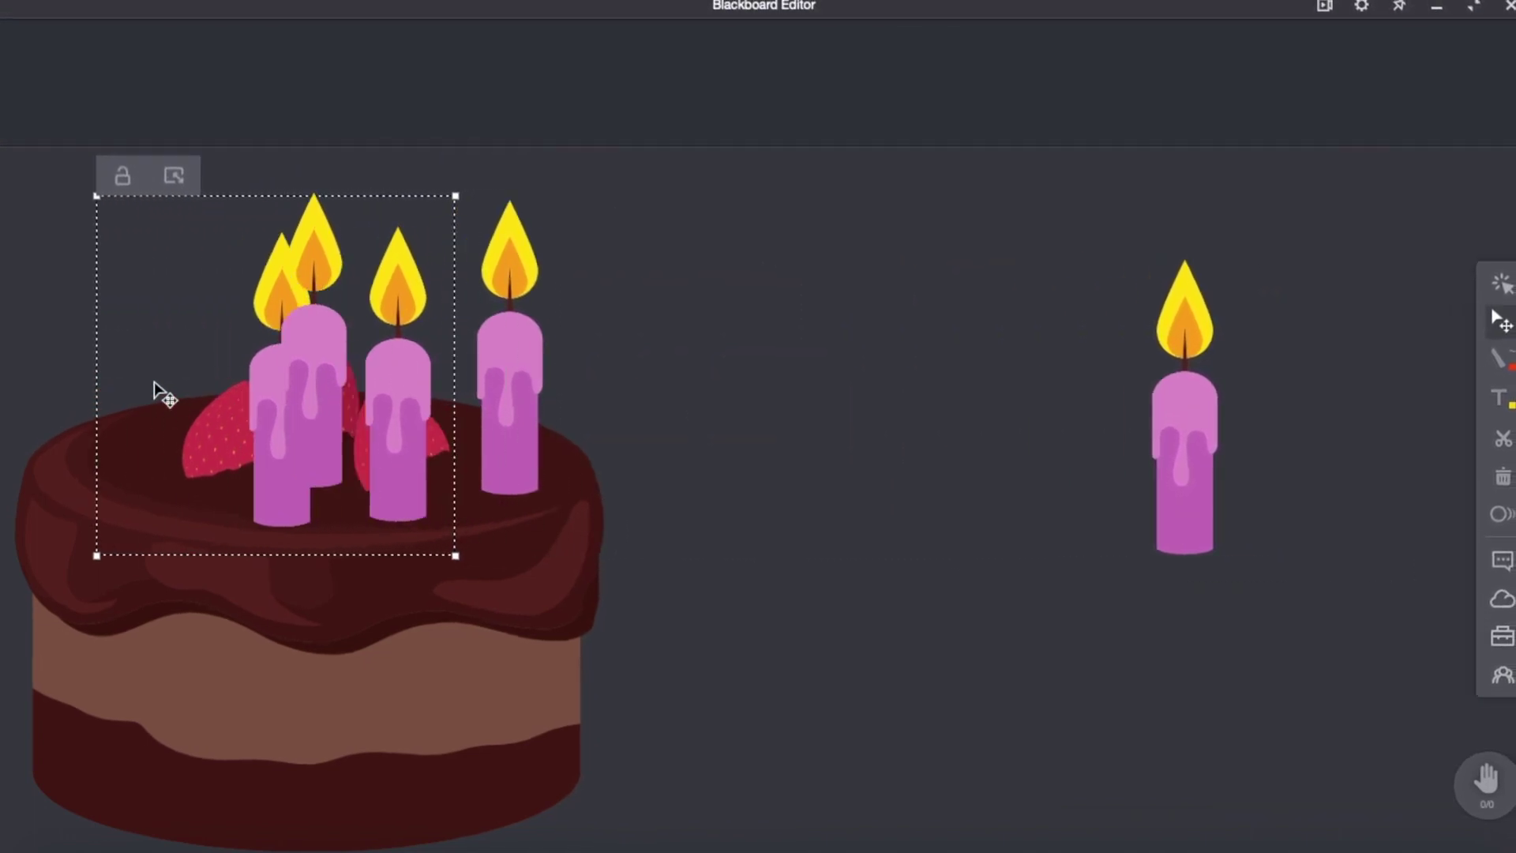